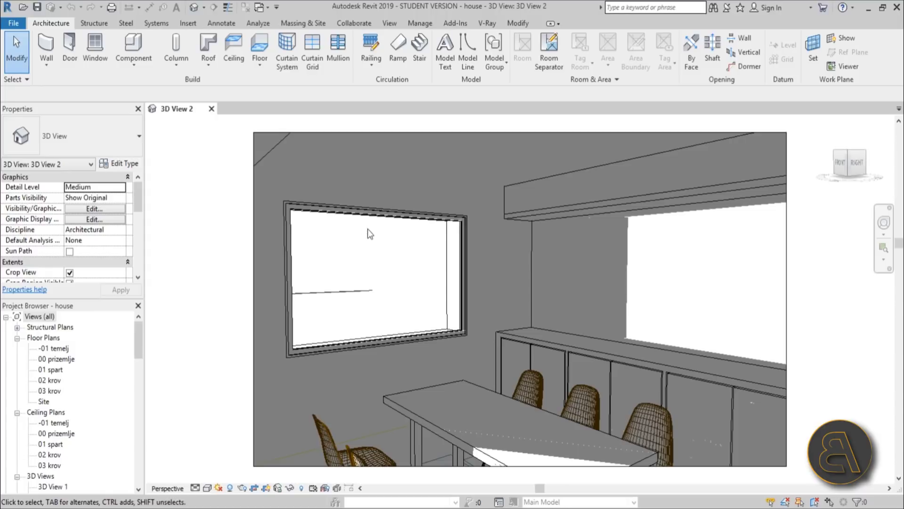
pyautogui.click(361, 250)
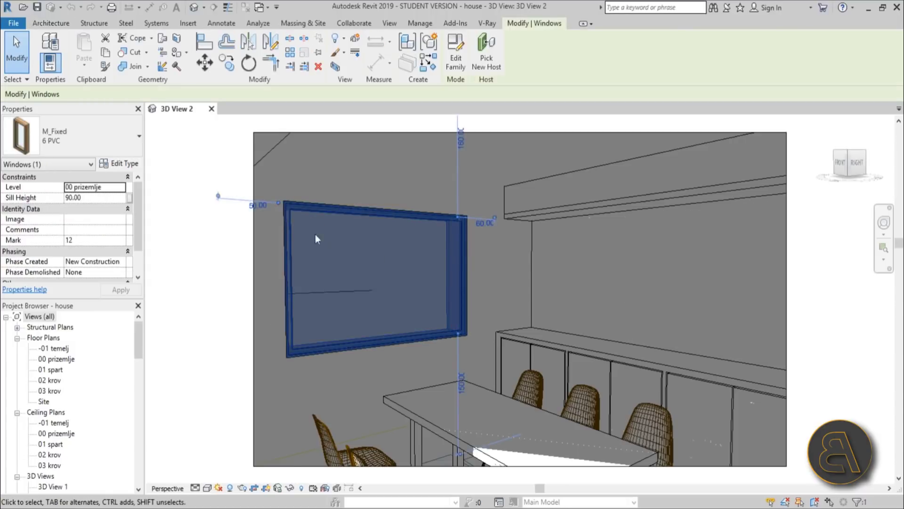
pyautogui.click(335, 249)
pyautogui.press('Escape')
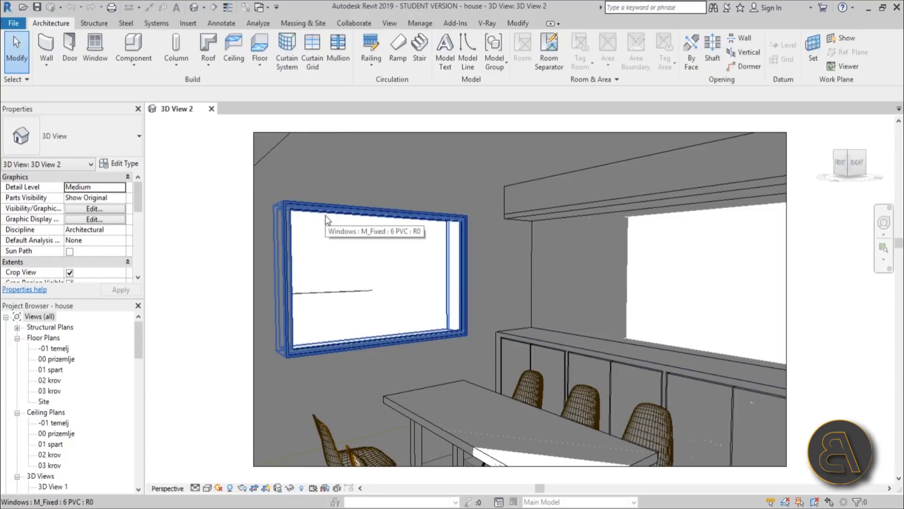
# Switch to the desktop to view the Stained-Glass-Pattern-Series image, close it, and return to the maximized Revit window
pyautogui.doubleClick(372, 9)
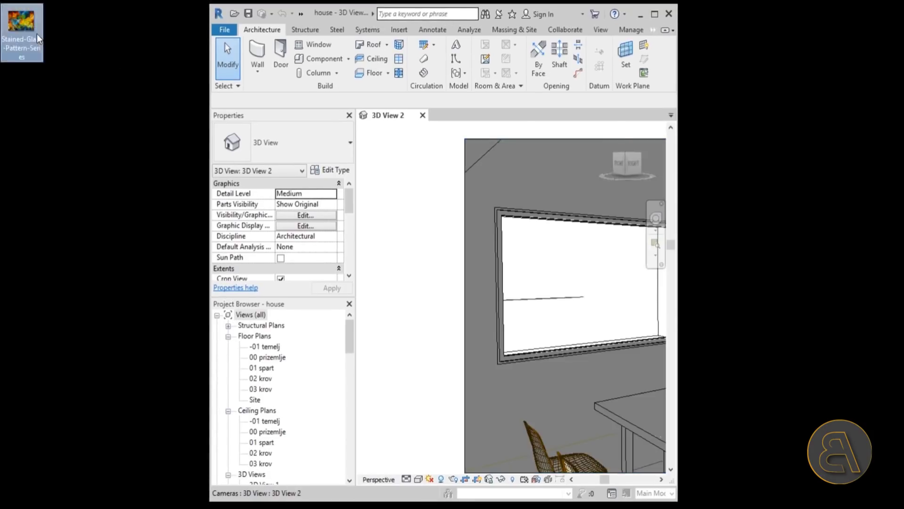
pyautogui.doubleClick(38, 38)
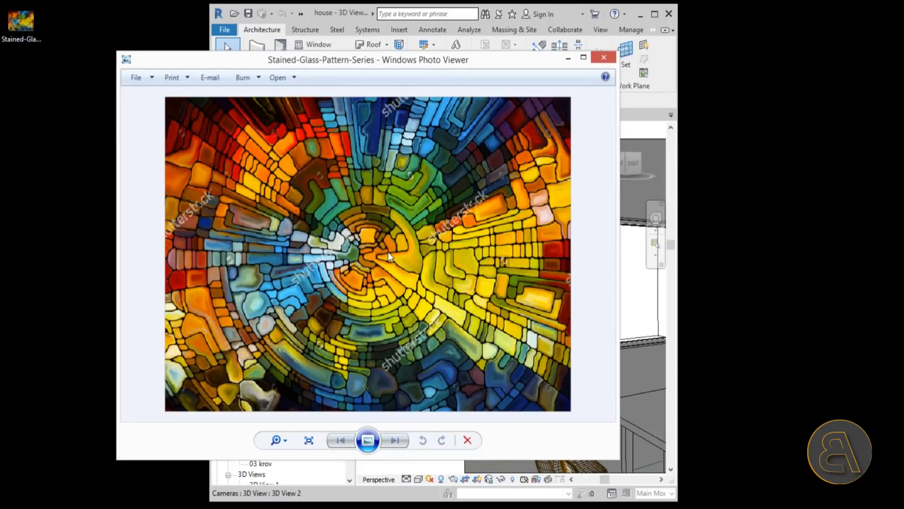
pyautogui.click(612, 60)
pyautogui.click(655, 13)
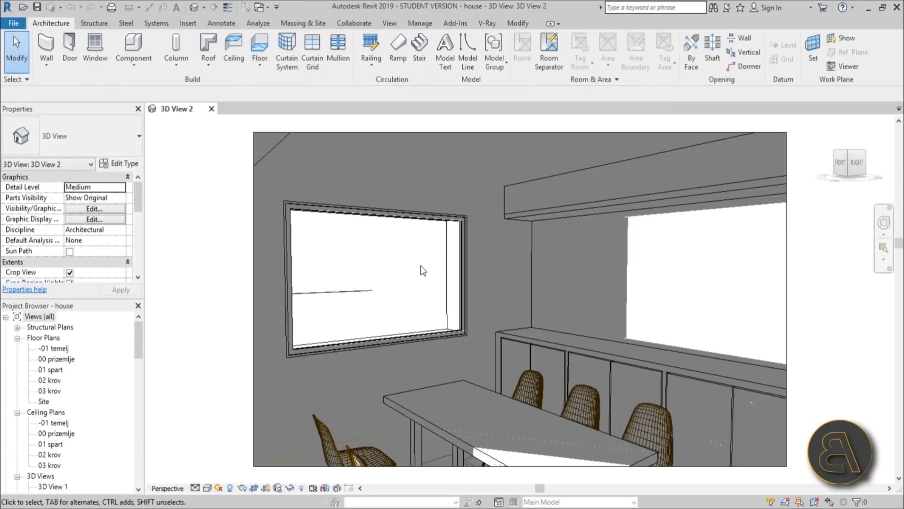
# Open the material selection for the Glass Pane Material in the M_Fixed 6 PVC window's type properties
pyautogui.click(401, 222)
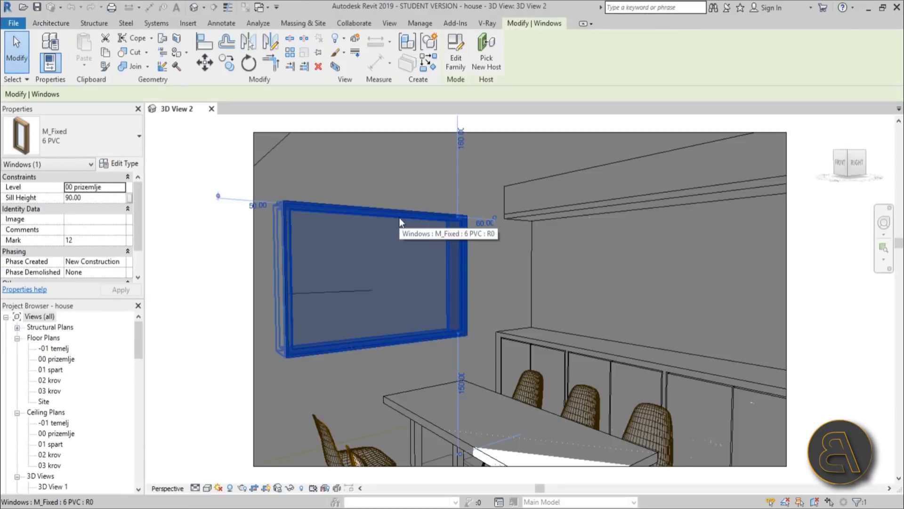
pyautogui.click(131, 165)
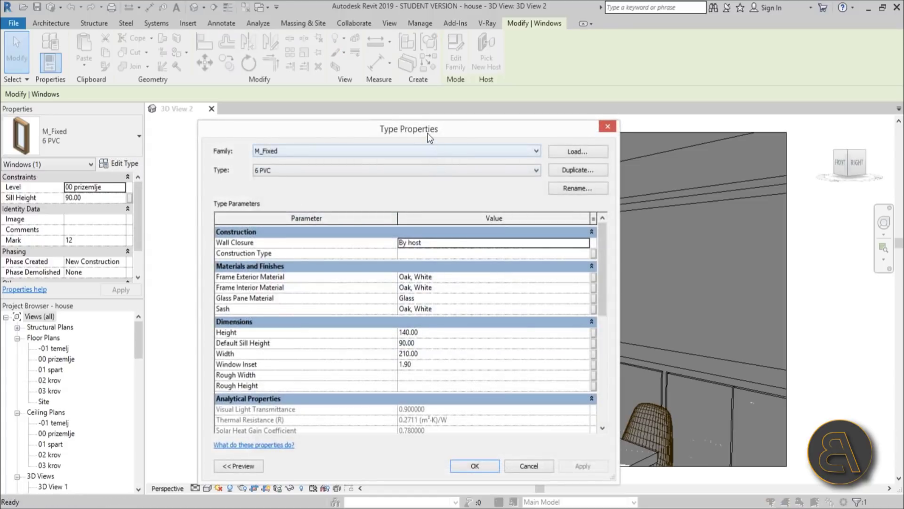
pyautogui.moveTo(476, 108); pyautogui.dragTo(408, 76)
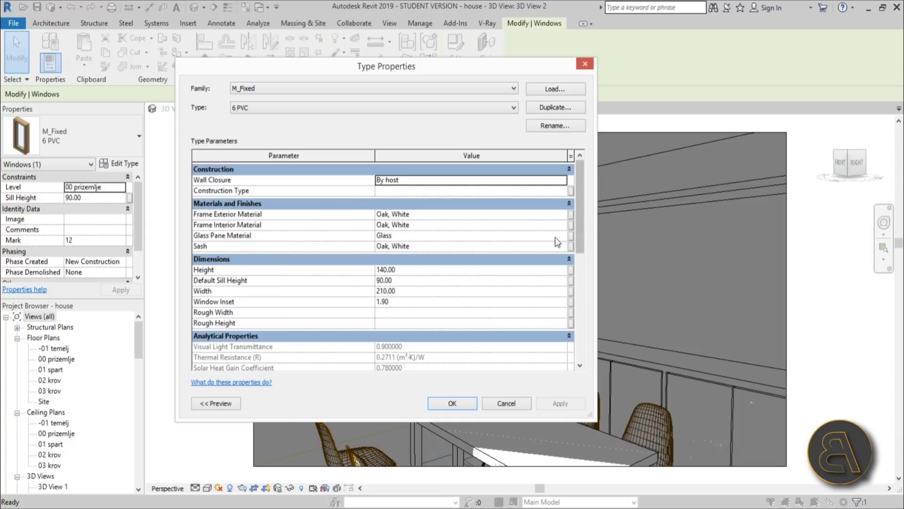
pyautogui.click(565, 240)
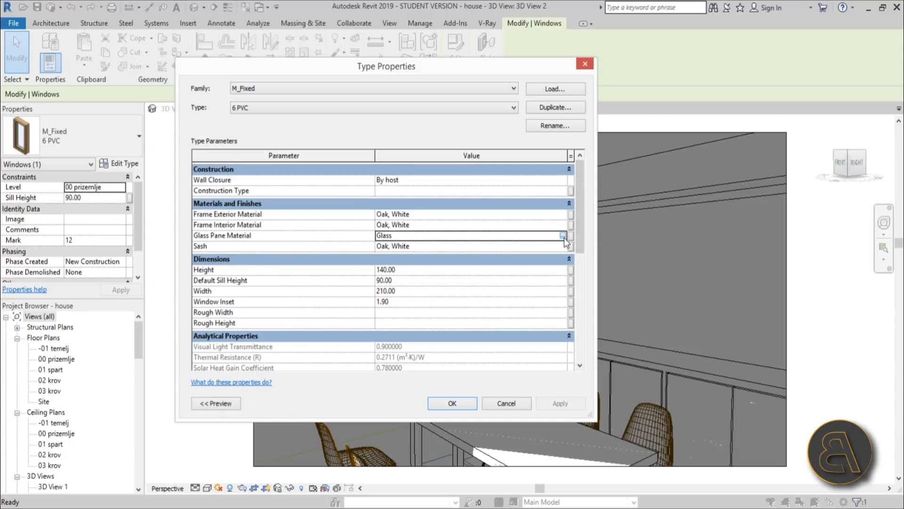
pyautogui.click(563, 235)
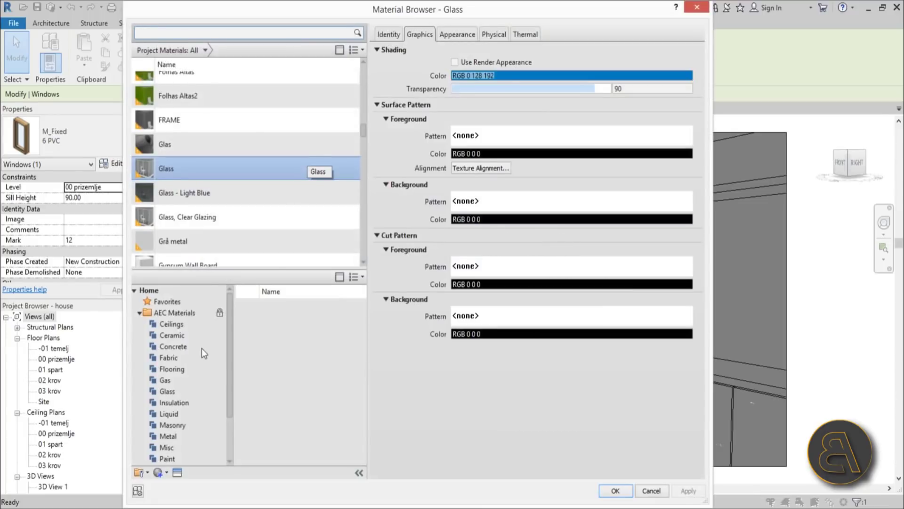
# Add Glass Brick from the AEC Materials Glass category to the project materials
pyautogui.scroll(-1, 193, 259)
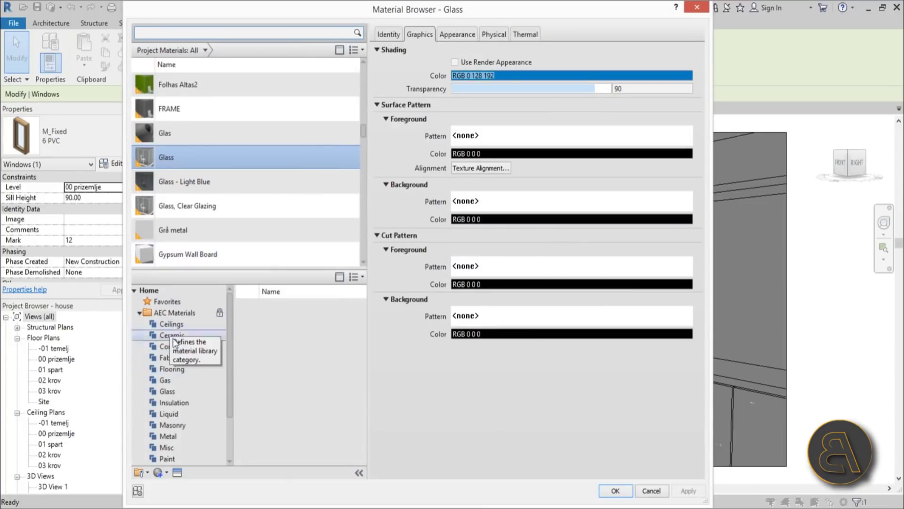
pyautogui.click(172, 392)
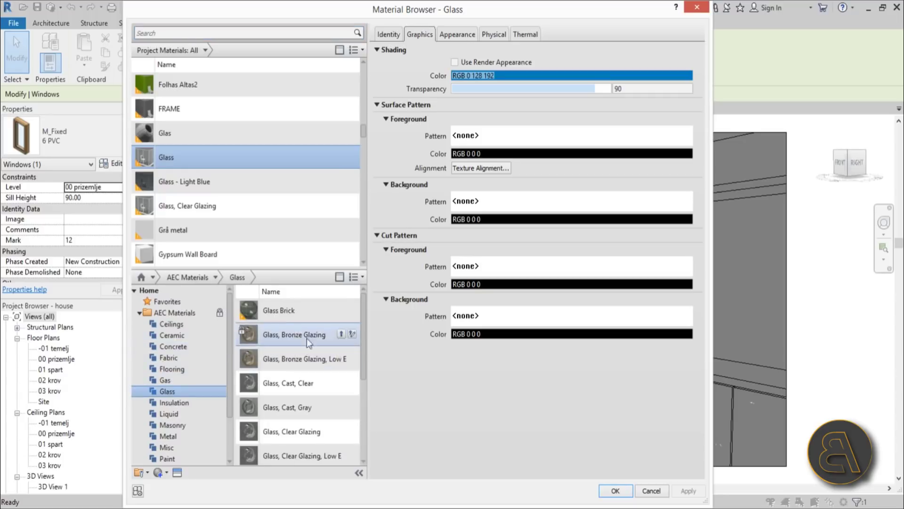
pyautogui.moveTo(276, 316)
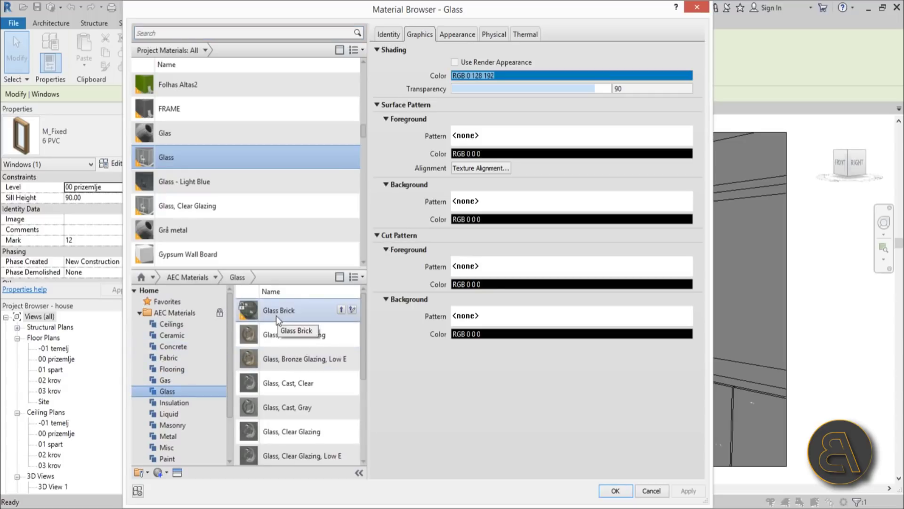
pyautogui.click(340, 310)
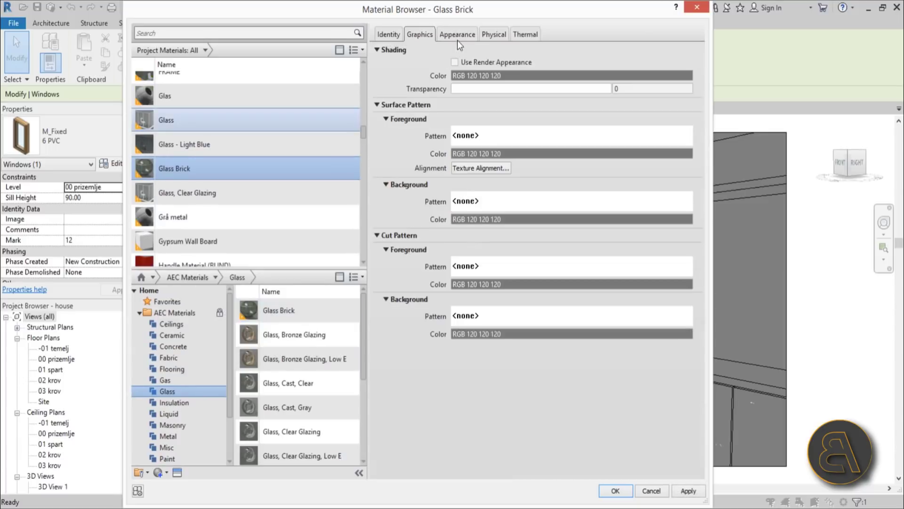
# Turn off Bump in the Glass Brick appearance, expand its Transparency settings, and enlarge the material preview
pyautogui.click(456, 38)
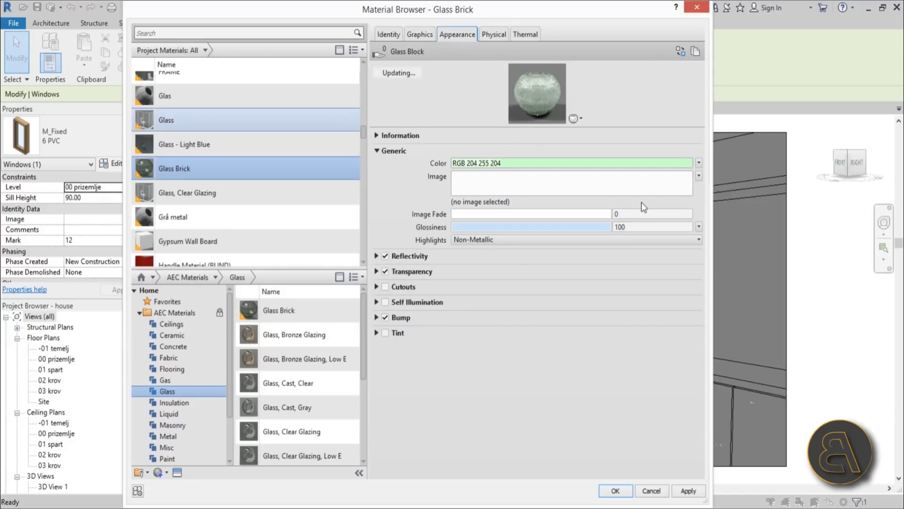
pyautogui.click(376, 271)
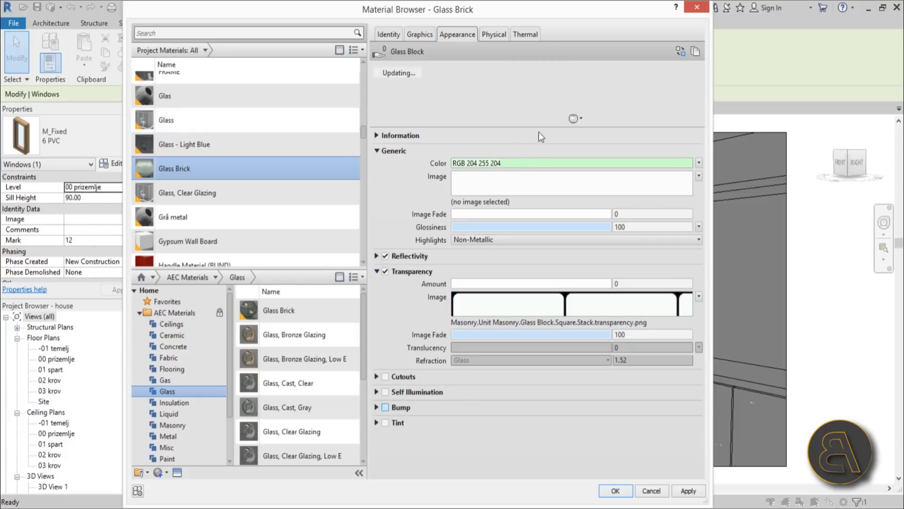
pyautogui.moveTo(556, 128); pyautogui.dragTo(558, 307)
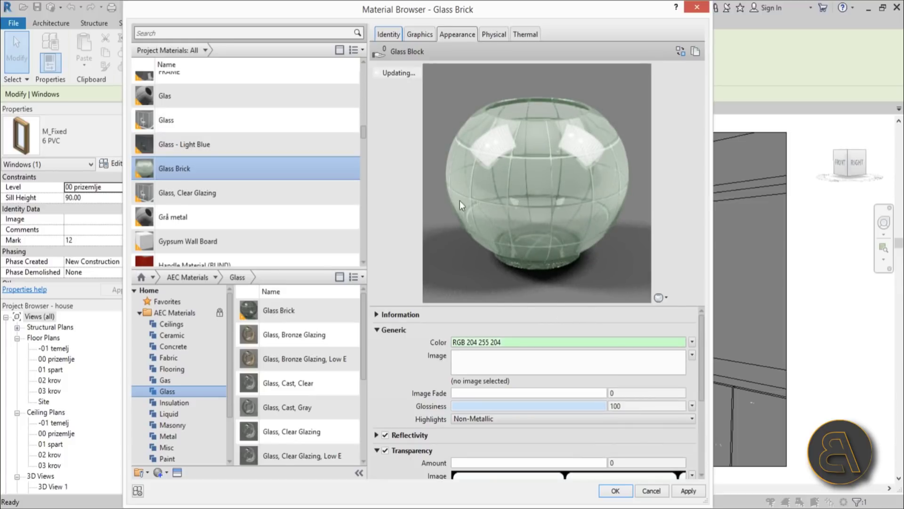
# Set the Glass Brick's generic appearance color to white, RGB 255 255 255
pyautogui.click(570, 342)
pyautogui.moveTo(546, 178); pyautogui.dragTo(546, 166)
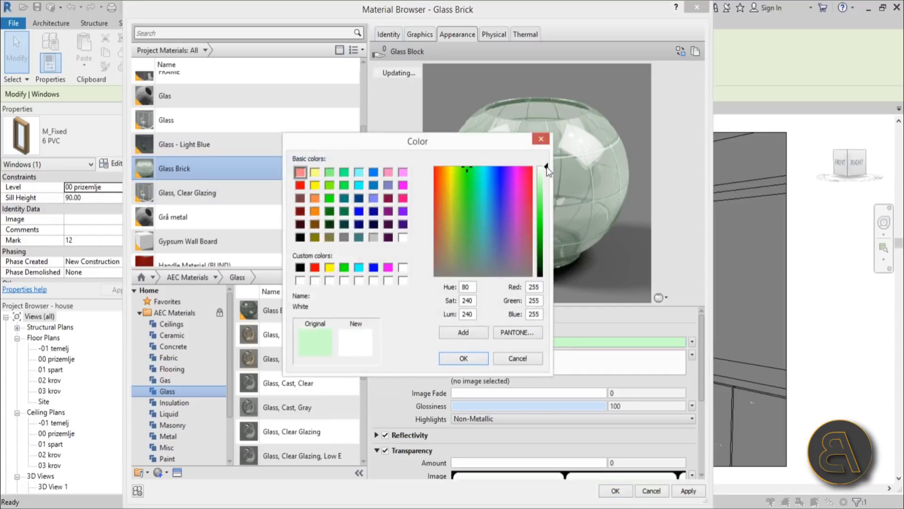
pyautogui.click(463, 358)
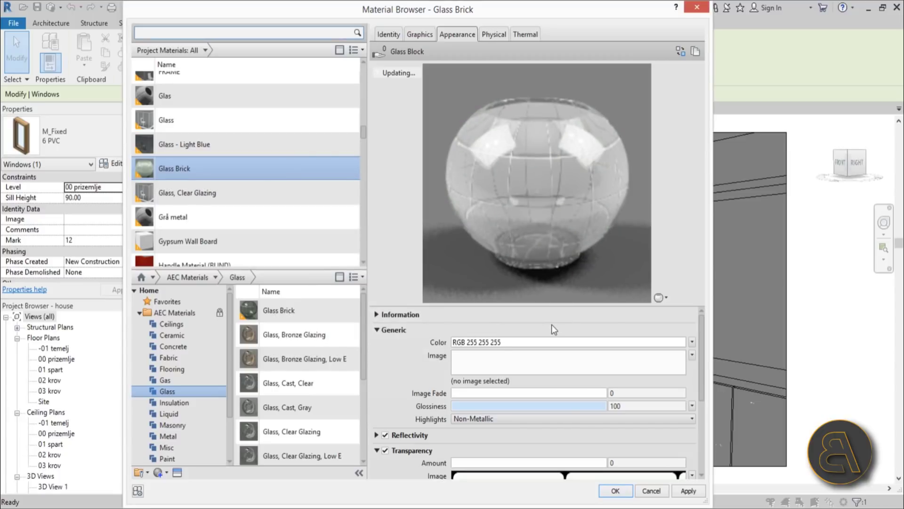
# Load Stained-Glass-Pattern-Series.jpg from the Desktop as the Glass Brick's generic appearance image
pyautogui.scroll(-2, 395, 353)
pyautogui.scroll(2, 394, 355)
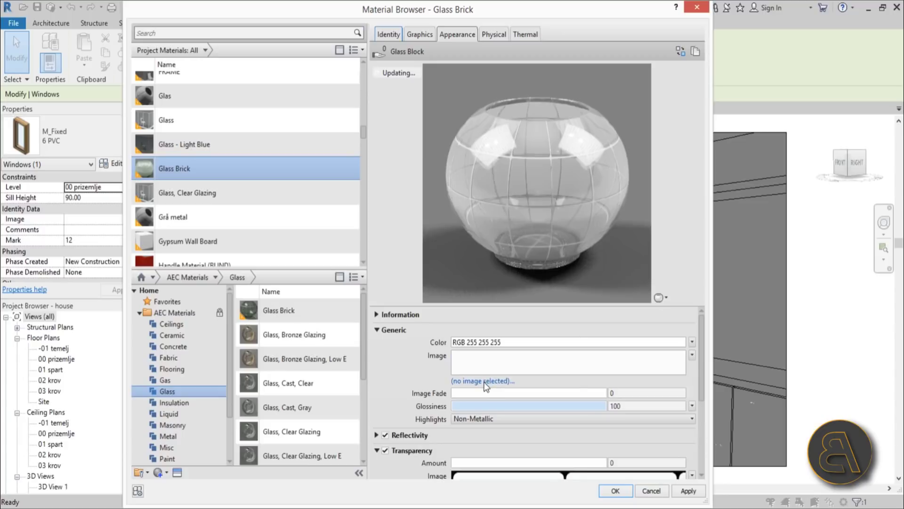
pyautogui.click(457, 381)
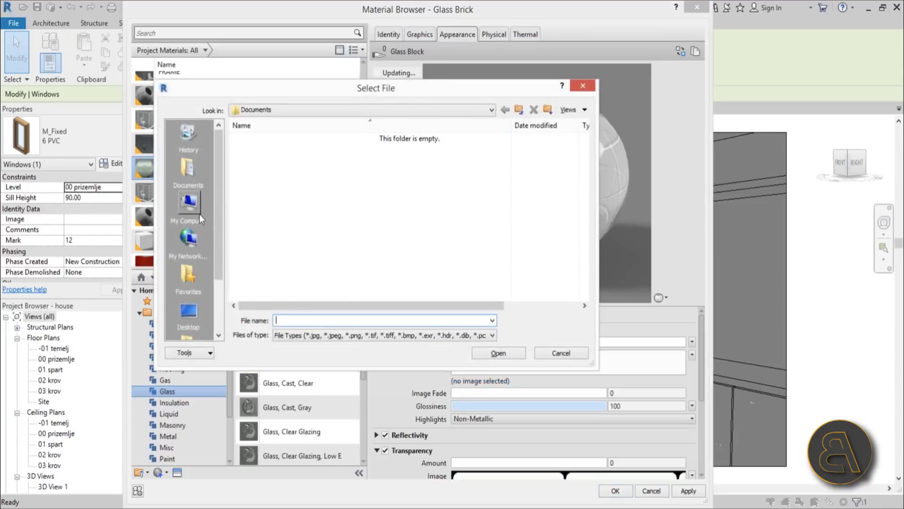
pyautogui.click(189, 310)
pyautogui.click(358, 195)
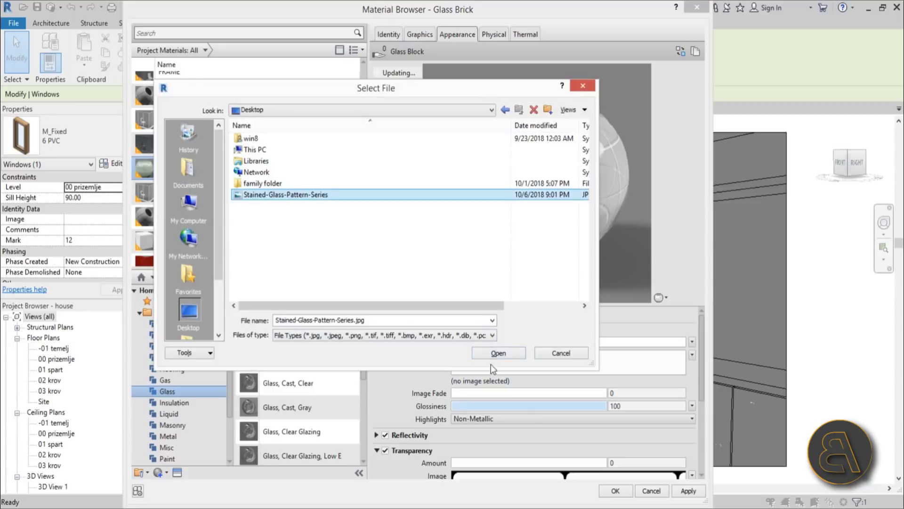
pyautogui.click(500, 353)
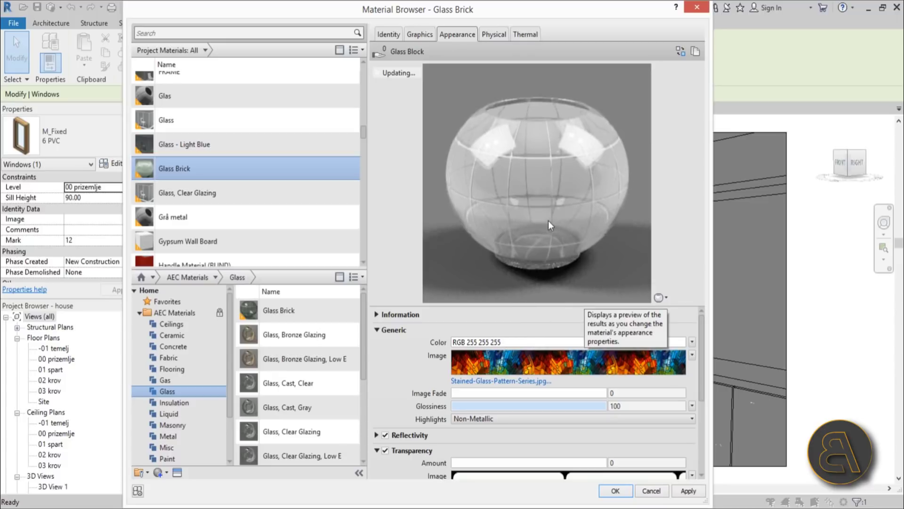
# Change the material preview scene to Walls and set the generic Image Fade to 100
pyautogui.click(663, 299)
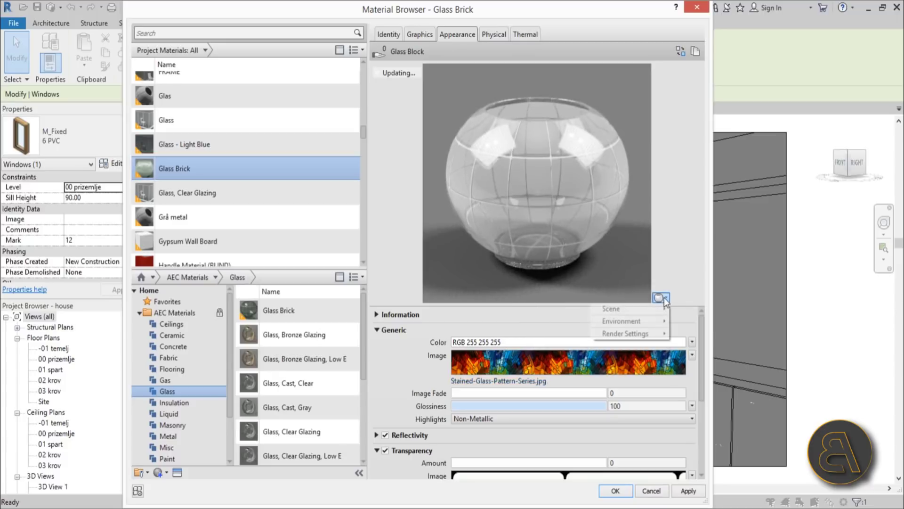
pyautogui.moveTo(656, 314)
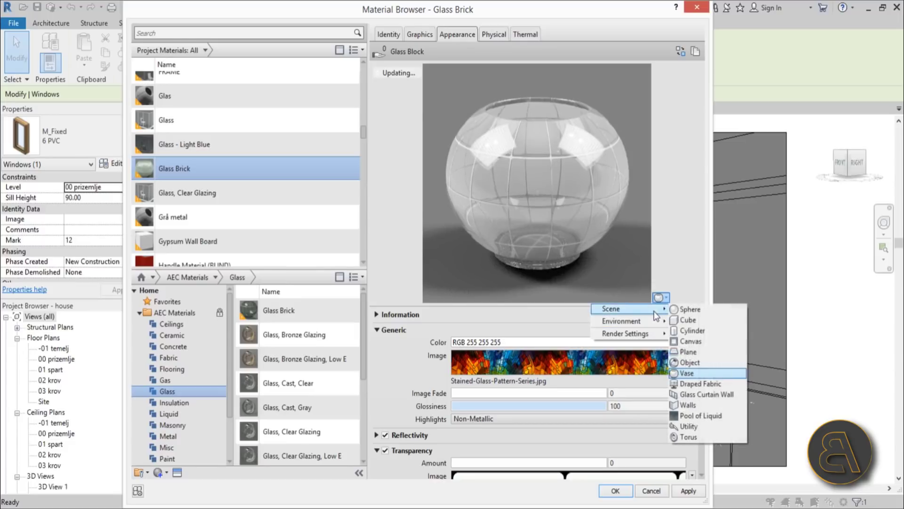
pyautogui.click(692, 405)
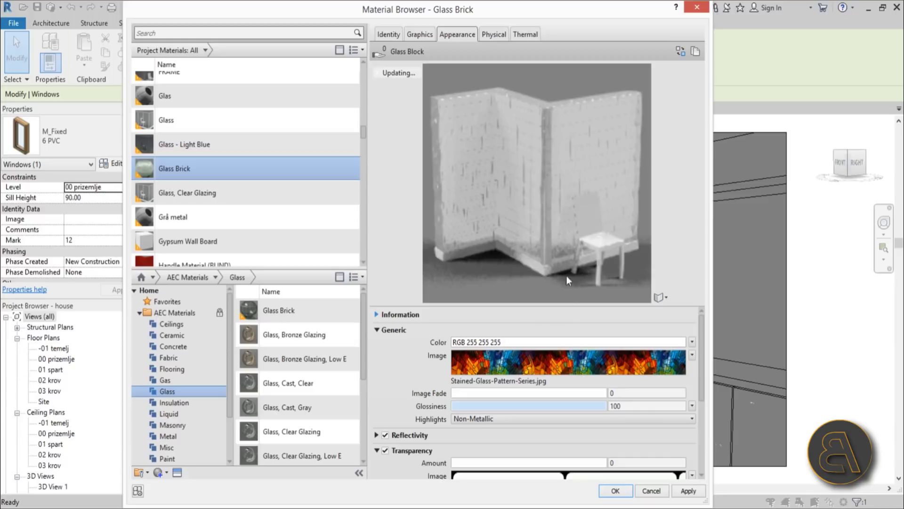
pyautogui.scroll(-1, 408, 366)
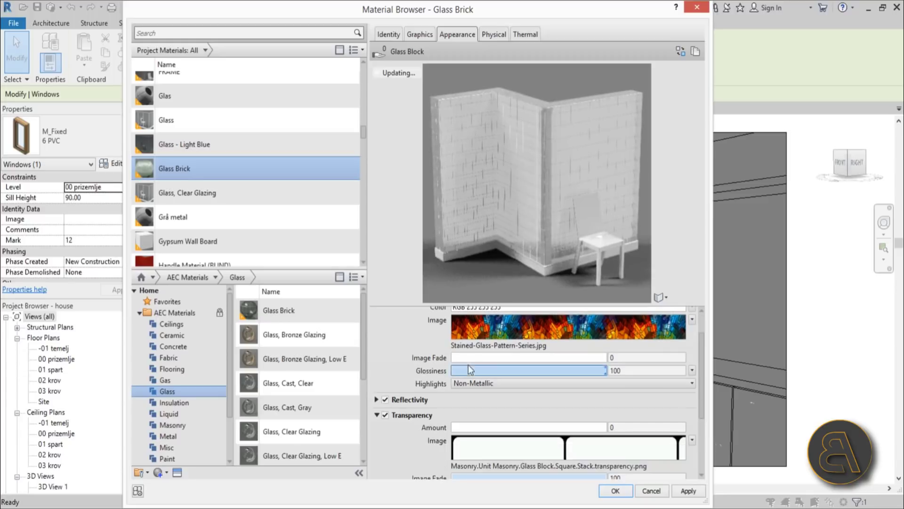
pyautogui.moveTo(471, 357); pyautogui.dragTo(638, 368)
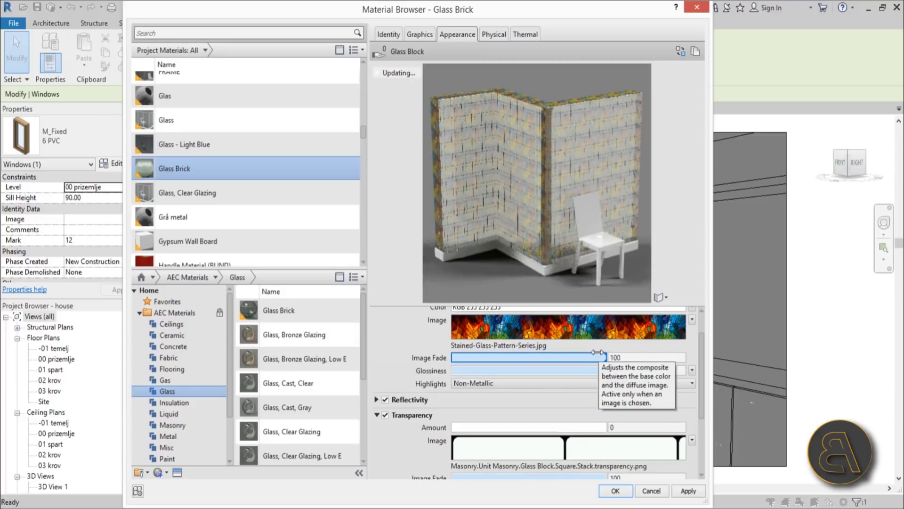
# Open the generic Stained-Glass-Pattern-Series.jpg image of the Glass Brick appearance for texture editing and bring up its scale settings
pyautogui.scroll(-1, 399, 365)
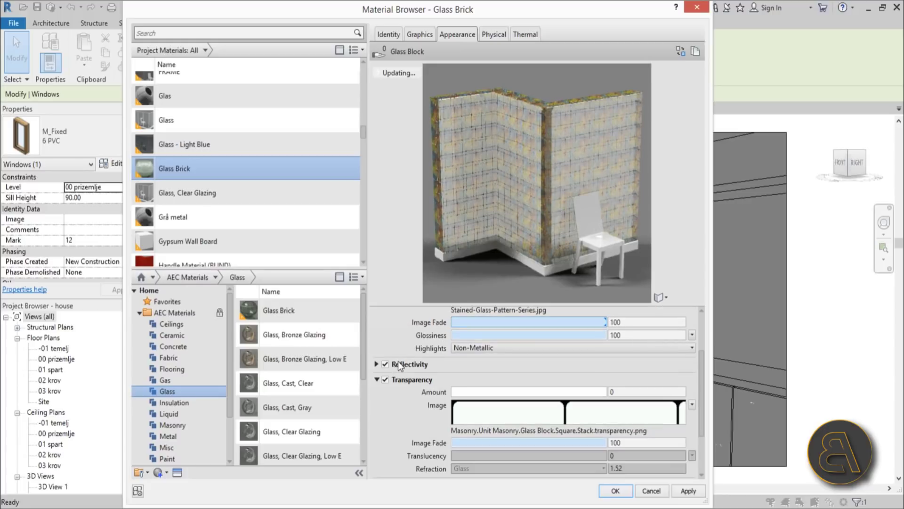
pyautogui.scroll(-1, 400, 408)
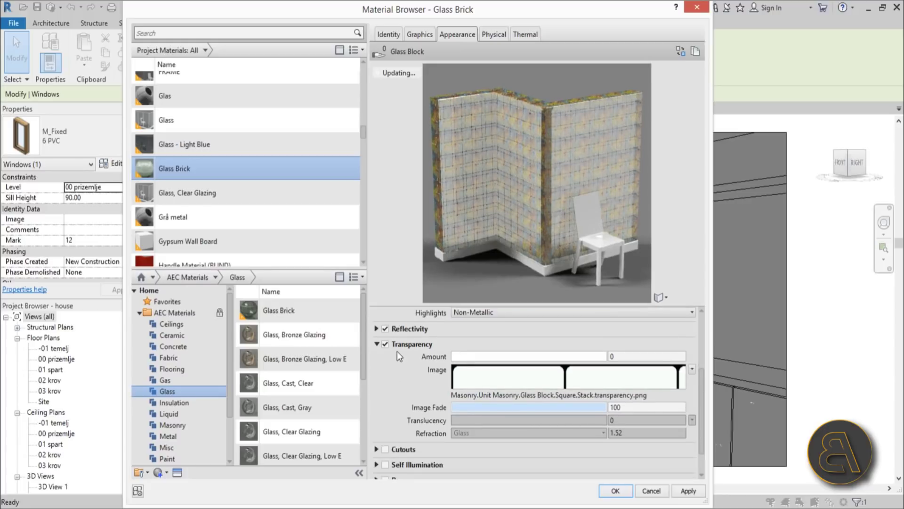
pyautogui.scroll(1, 398, 351)
pyautogui.scroll(1, 400, 371)
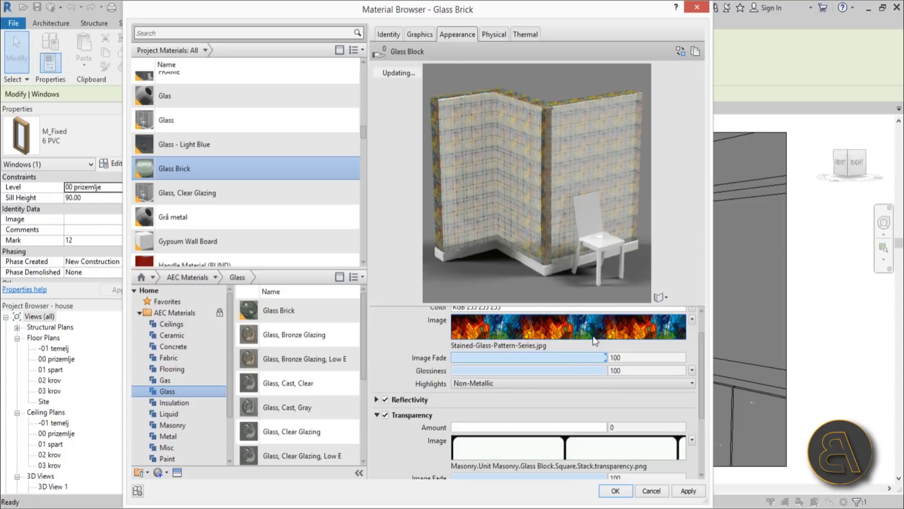
pyautogui.click(691, 319)
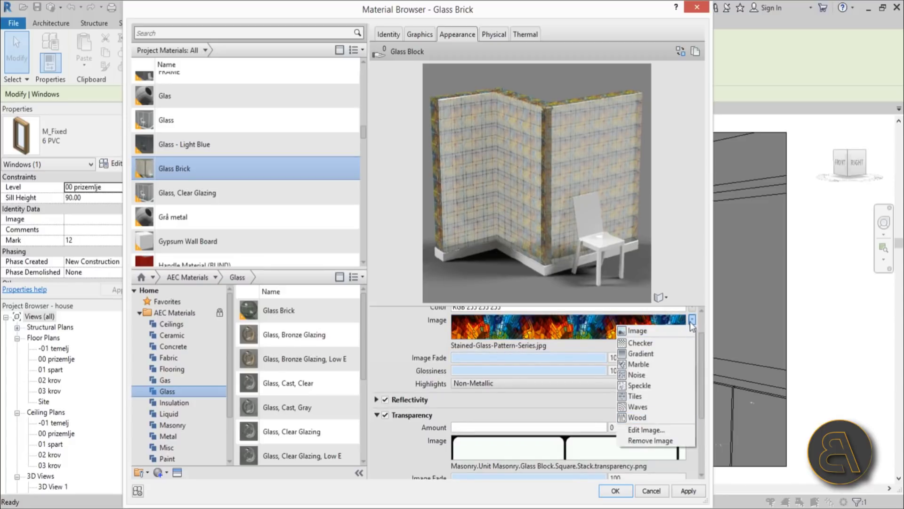
pyautogui.click(692, 320)
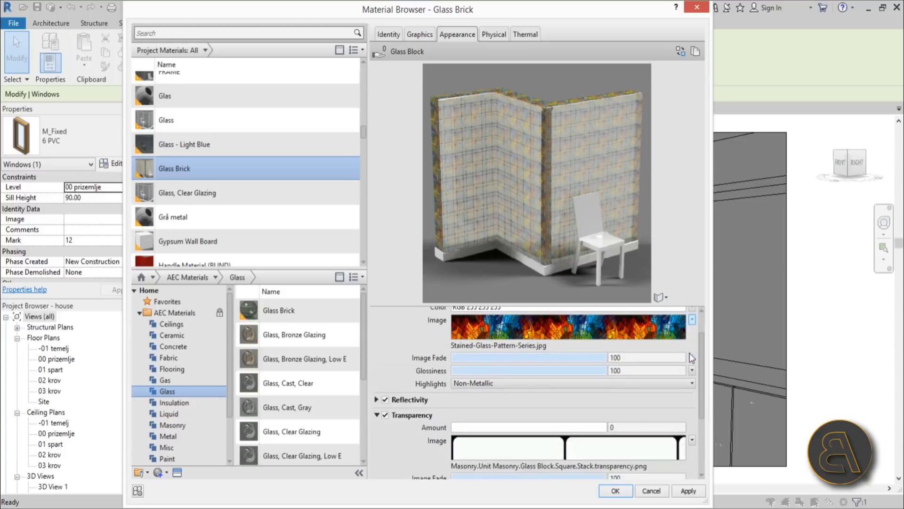
pyautogui.click(692, 320)
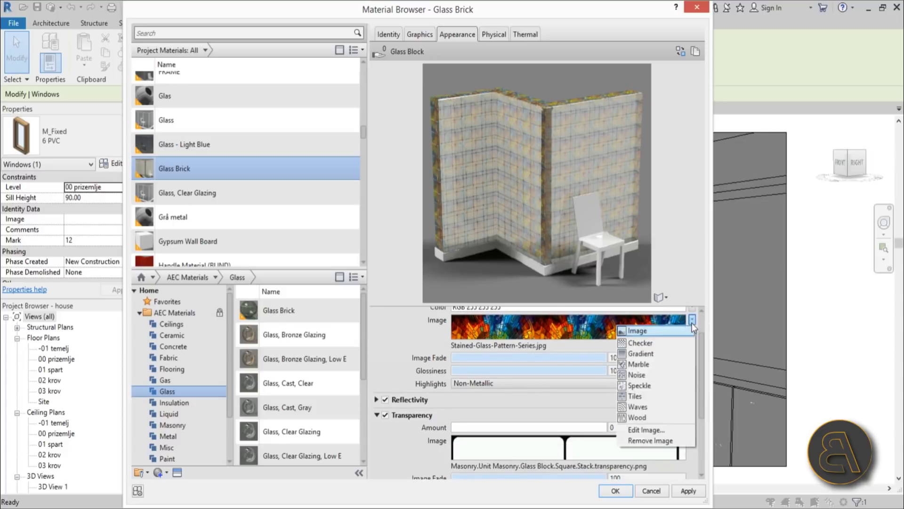
pyautogui.click(647, 428)
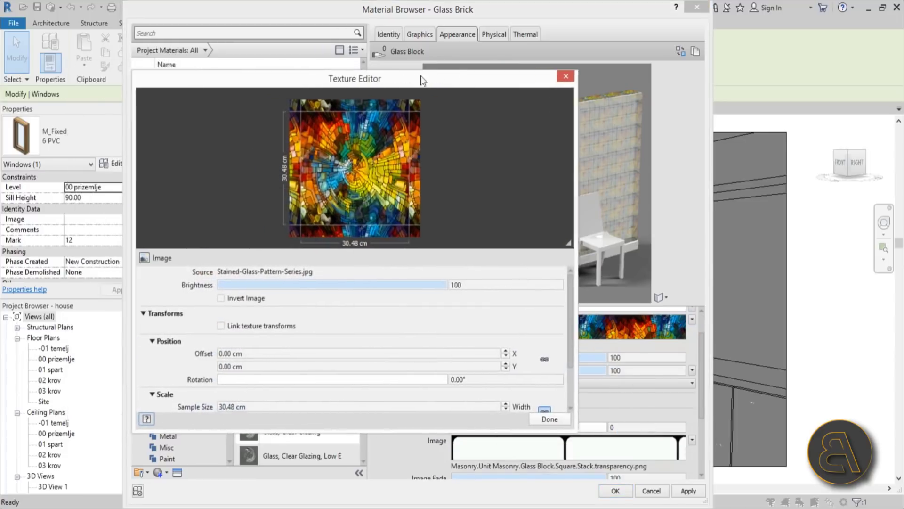
pyautogui.moveTo(422, 80); pyautogui.dragTo(489, 79)
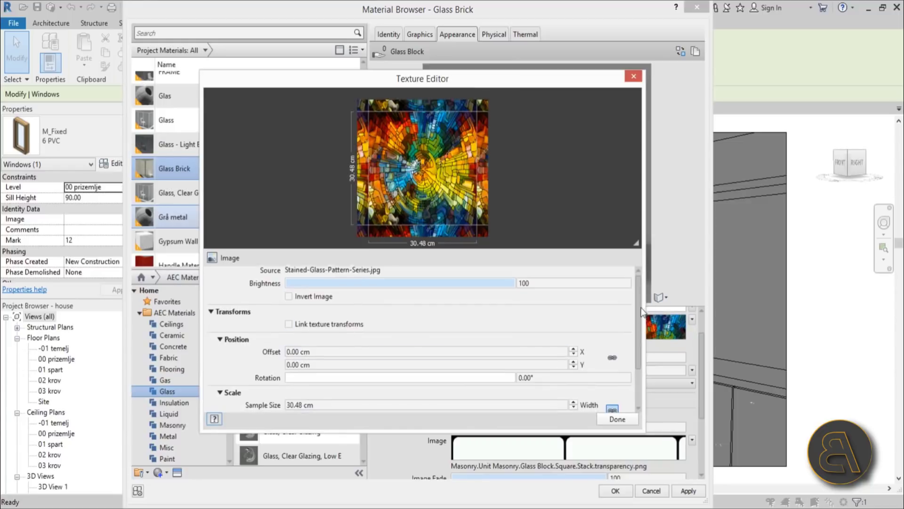
pyautogui.scroll(-3, 642, 313)
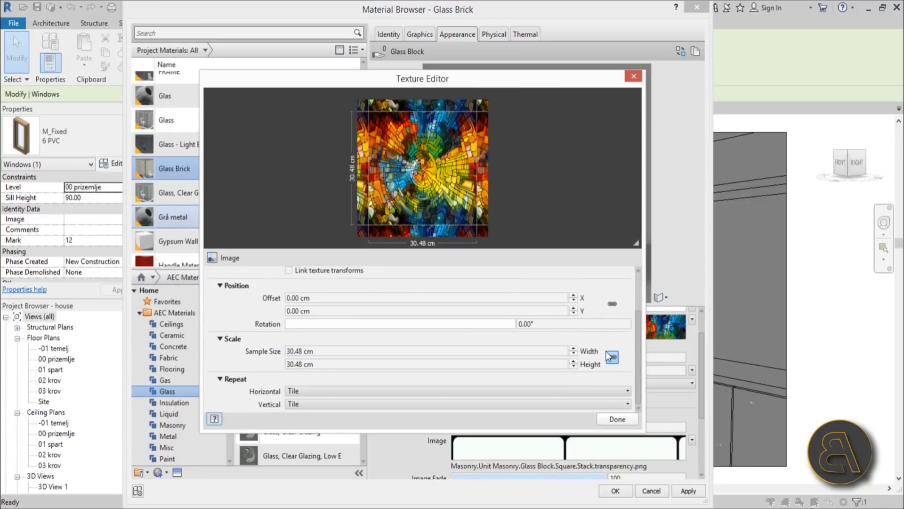
# Unlink the generic image's sample width and height, set them to 210 cm and 140 cm, and finish the texture edit
pyautogui.click(355, 364)
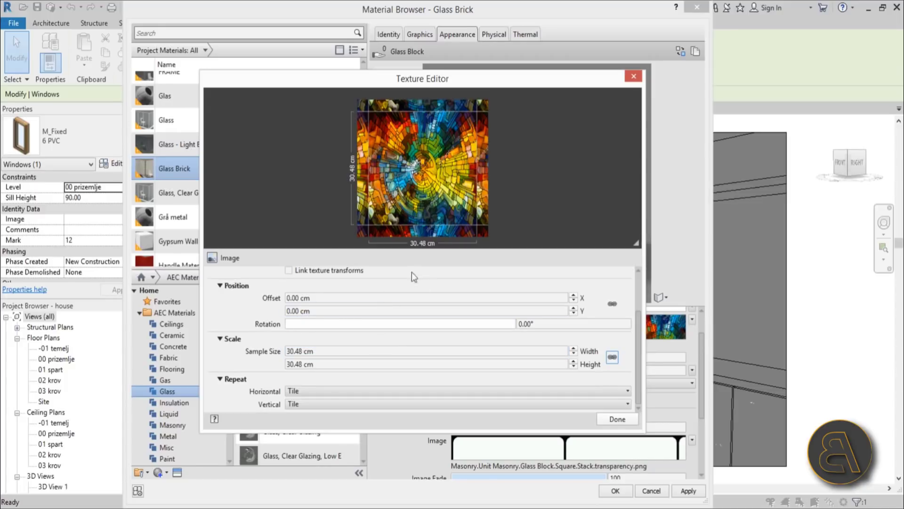
pyautogui.click(329, 351)
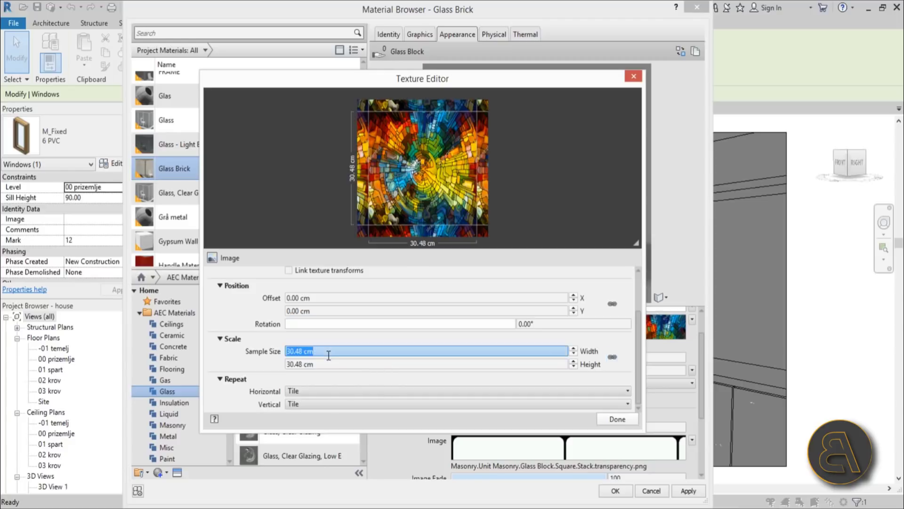
pyautogui.write('3')
pyautogui.press('Tab')
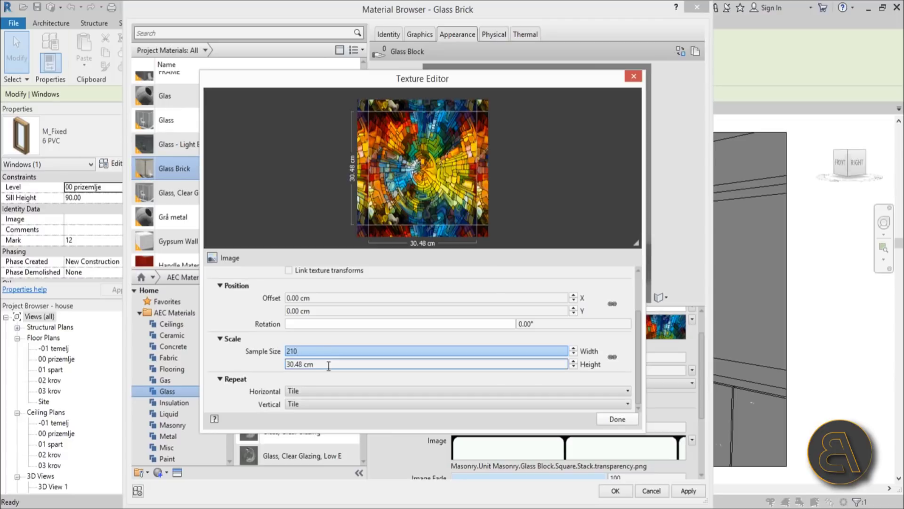
pyautogui.write('140')
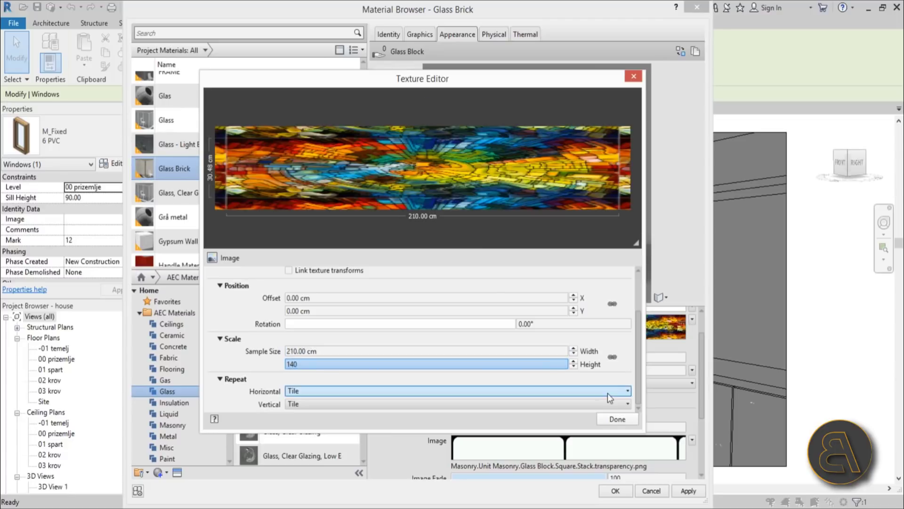
pyautogui.click(507, 353)
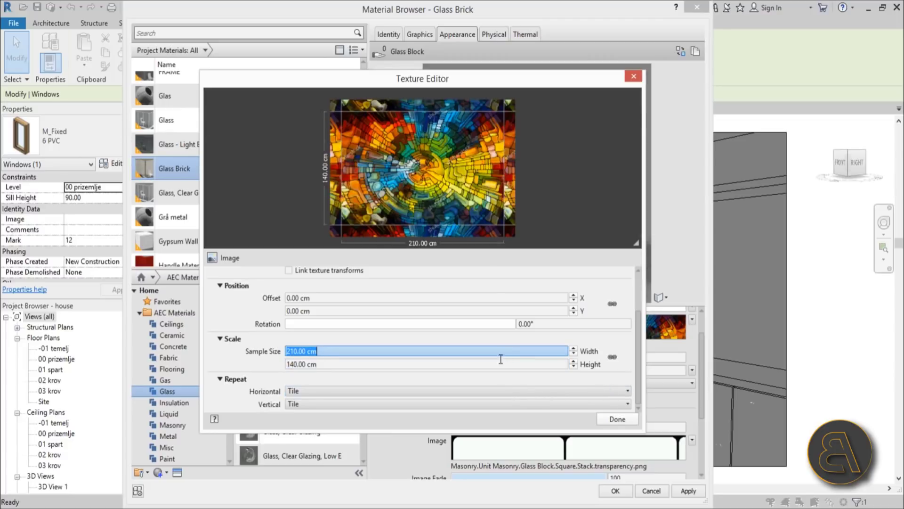
pyautogui.click(617, 419)
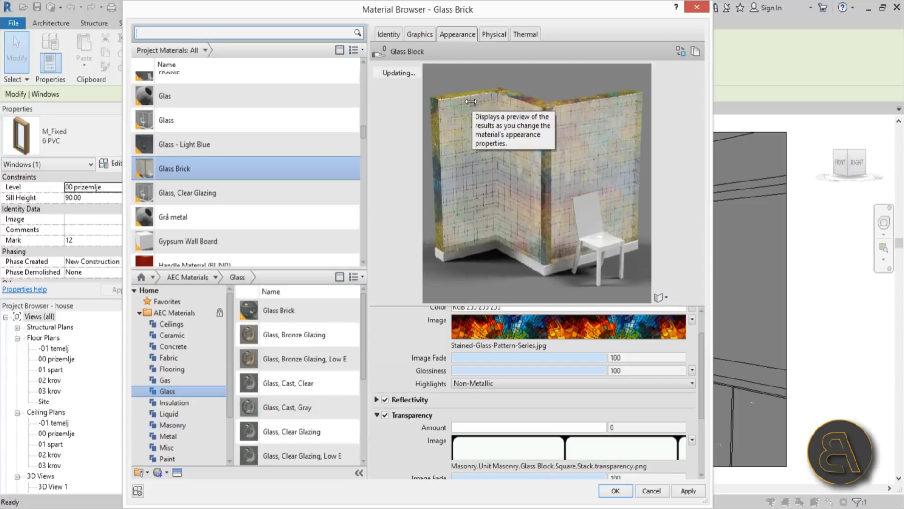
# Replace the Glass Brick's transparency image with Stained-Glass-Pattern-Series.jpg from the Desktop
pyautogui.scroll(-3, 702, 363)
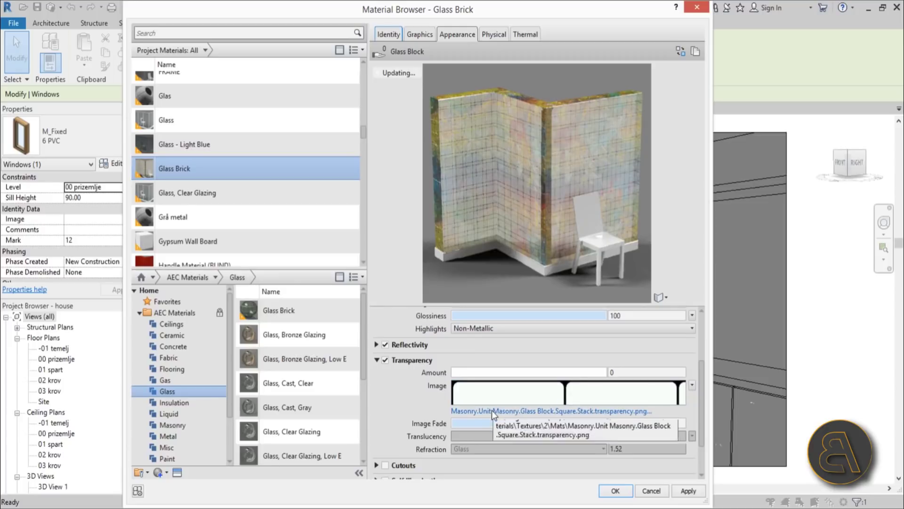
pyautogui.click(488, 411)
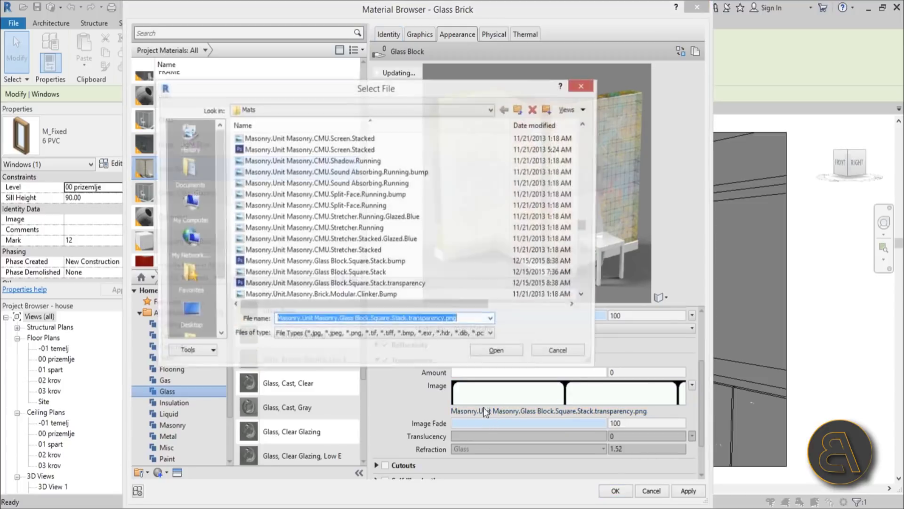
pyautogui.click(188, 311)
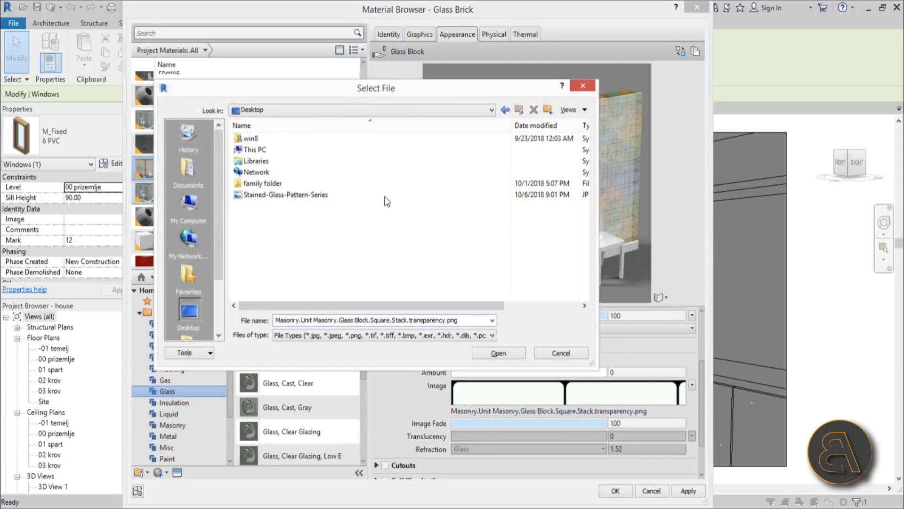
pyautogui.click(305, 195)
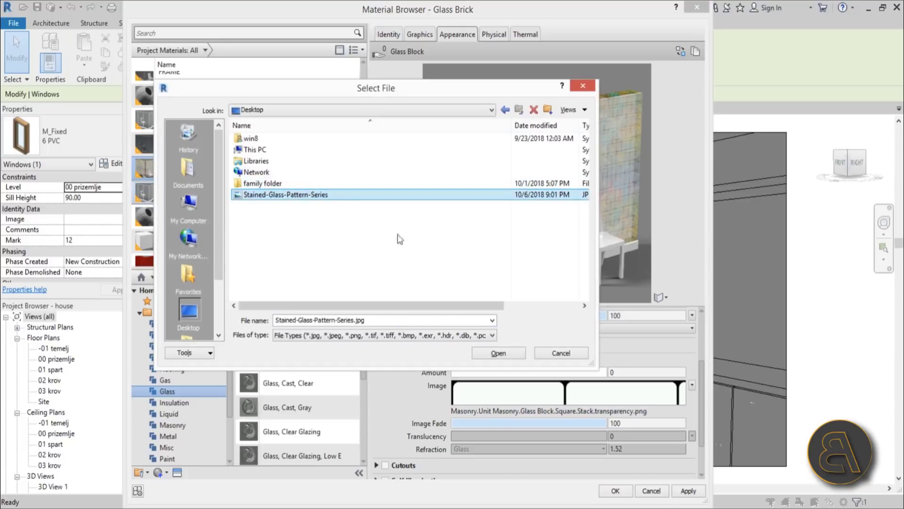
pyautogui.click(502, 354)
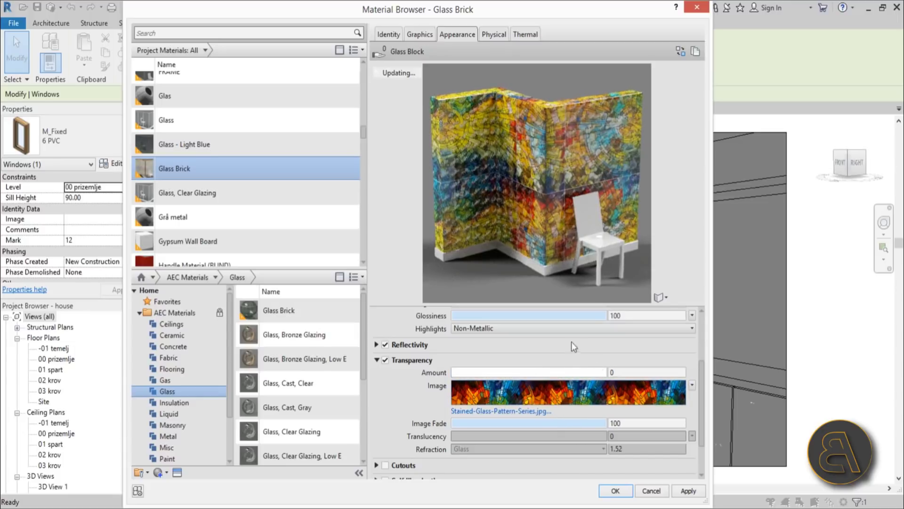
# Edit the transparency image's texture, unlinking its sample width and height and setting them to 210 cm and 140 cm
pyautogui.moveTo(700, 372); pyautogui.dragTo(696, 333)
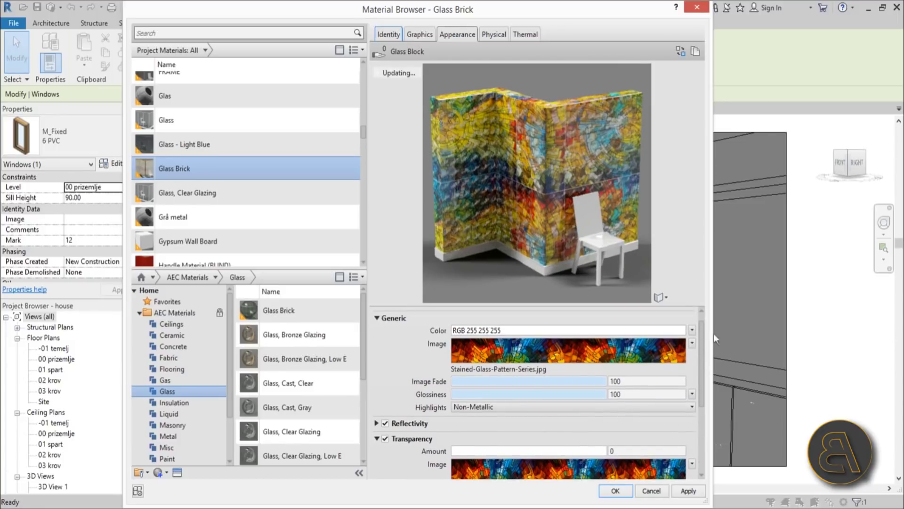
pyautogui.moveTo(705, 334); pyautogui.dragTo(701, 406)
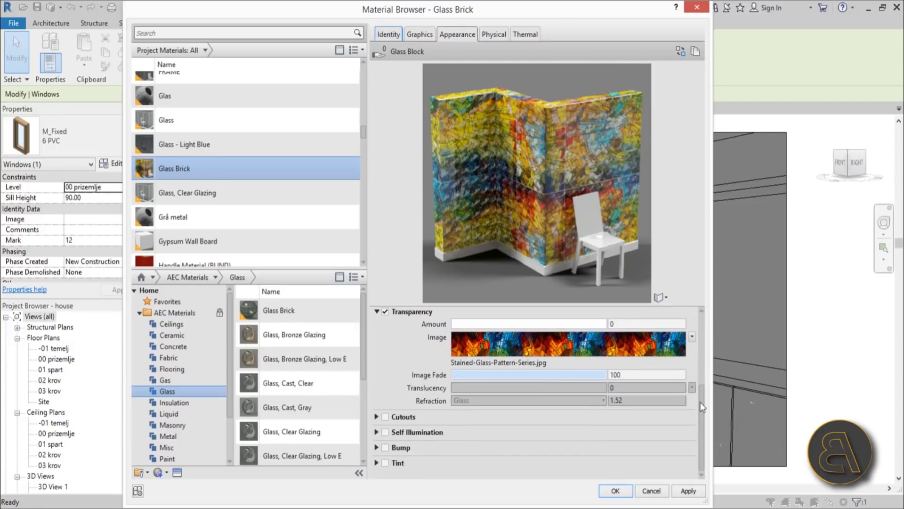
pyautogui.click(693, 337)
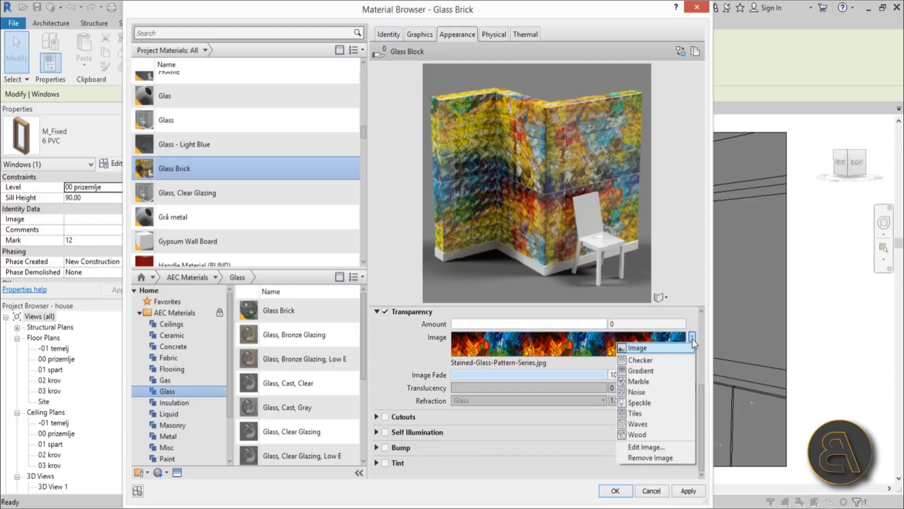
pyautogui.click(645, 447)
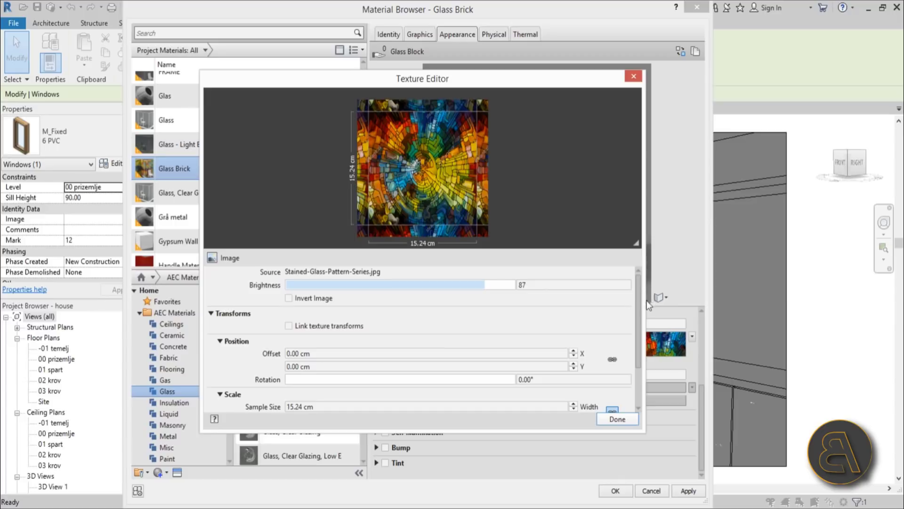
pyautogui.scroll(-3, 633, 343)
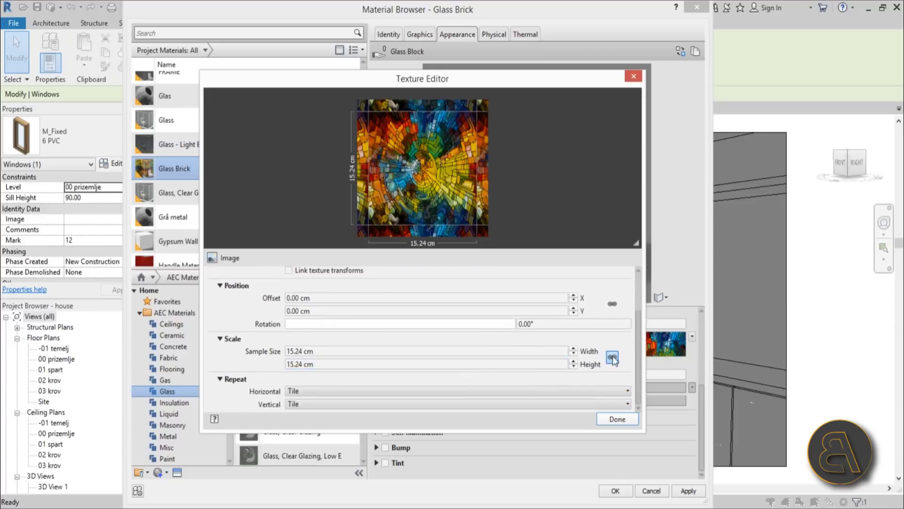
pyautogui.click(613, 357)
pyautogui.click(361, 352)
pyautogui.doubleClick(360, 351)
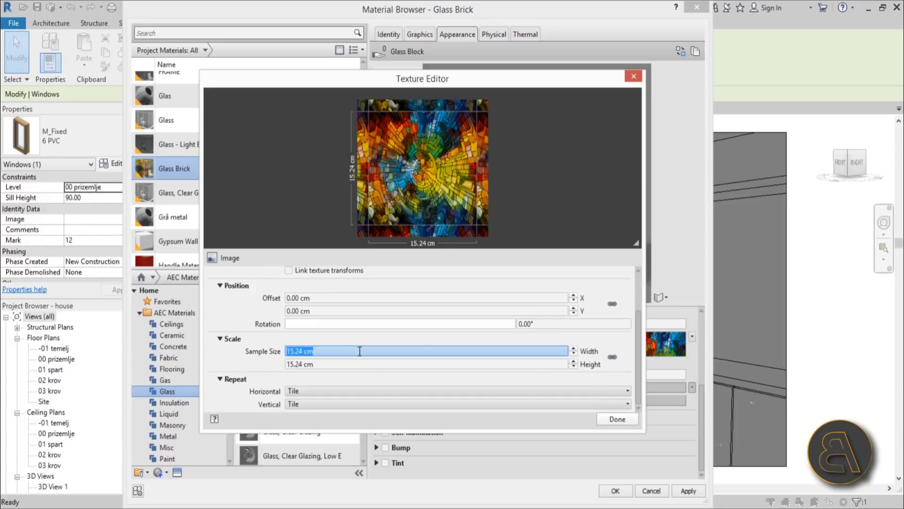
pyautogui.write('210')
pyautogui.press('Tab')
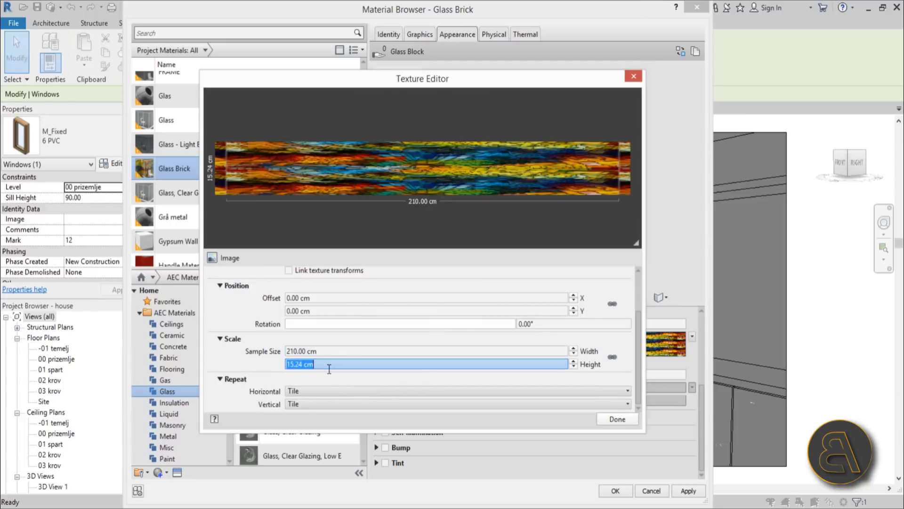
pyautogui.write('140')
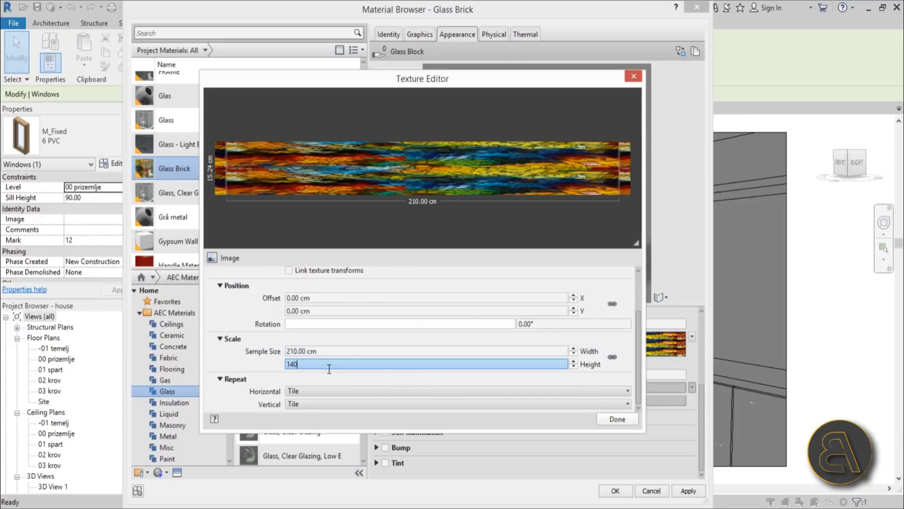
pyautogui.click(616, 420)
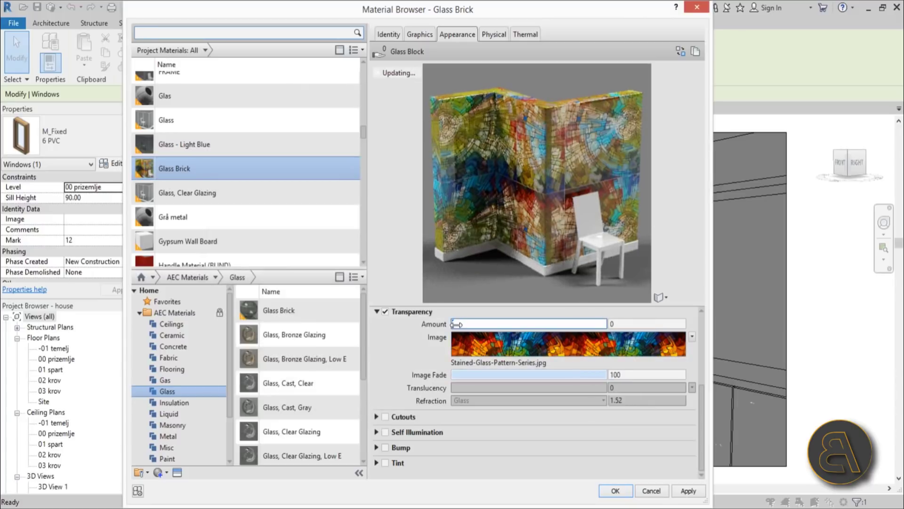
# Set the Glass Brick's Transparency Amount to 100, its Image Fade to 53 and its Translucency to 100
pyautogui.moveTo(454, 324); pyautogui.dragTo(624, 326)
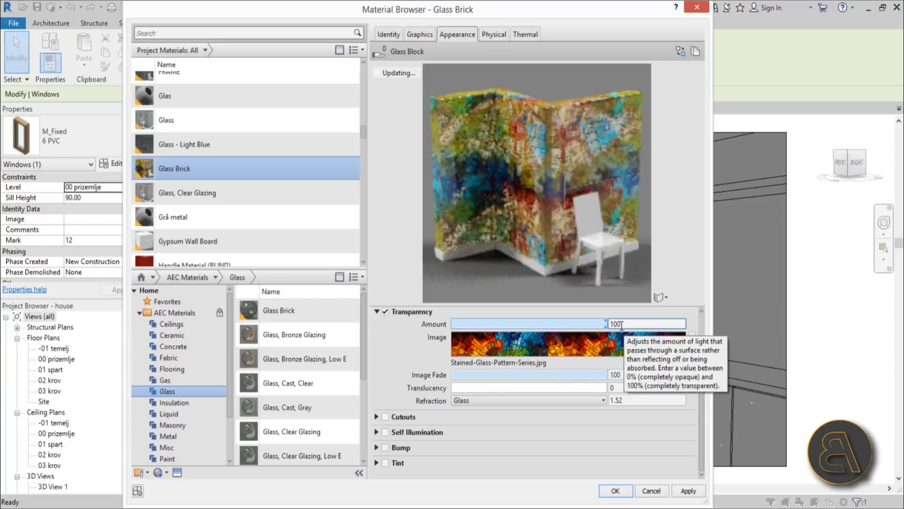
pyautogui.moveTo(599, 374); pyautogui.dragTo(540, 374)
pyautogui.moveTo(469, 391); pyautogui.dragTo(606, 389)
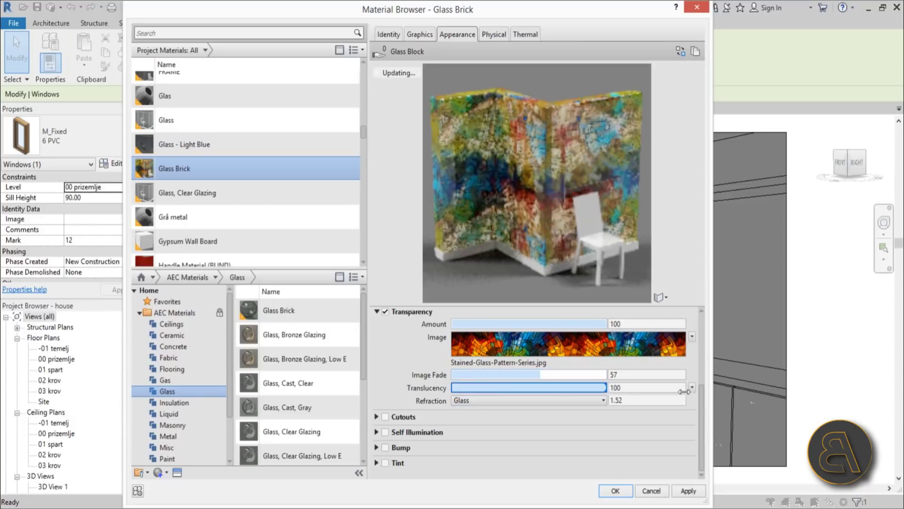
pyautogui.moveTo(541, 377)
pyautogui.mouseDown()
pyautogui.moveTo(503, 377)
pyautogui.moveTo(537, 375)
pyautogui.mouseUp()
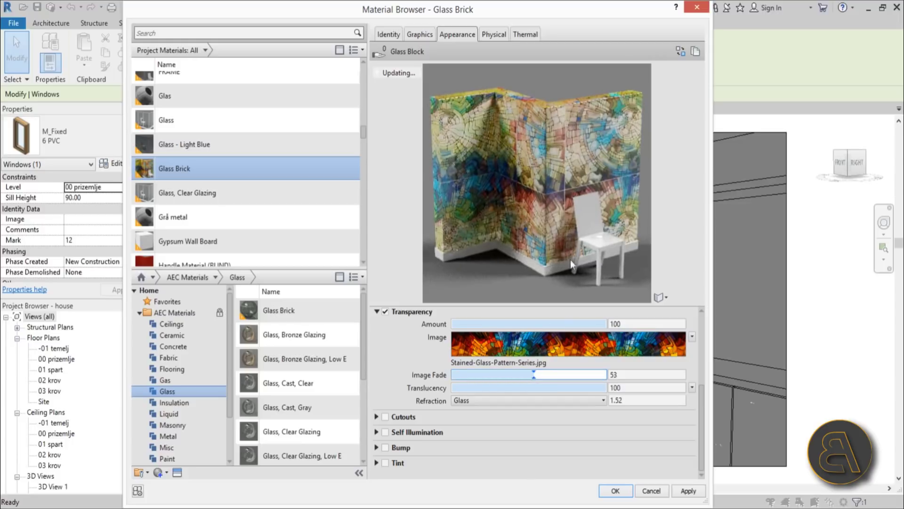
# Apply the Glass Brick material edits and confirm it as the Glass Pane Material in the 6 PVC window's type properties
pyautogui.click(689, 491)
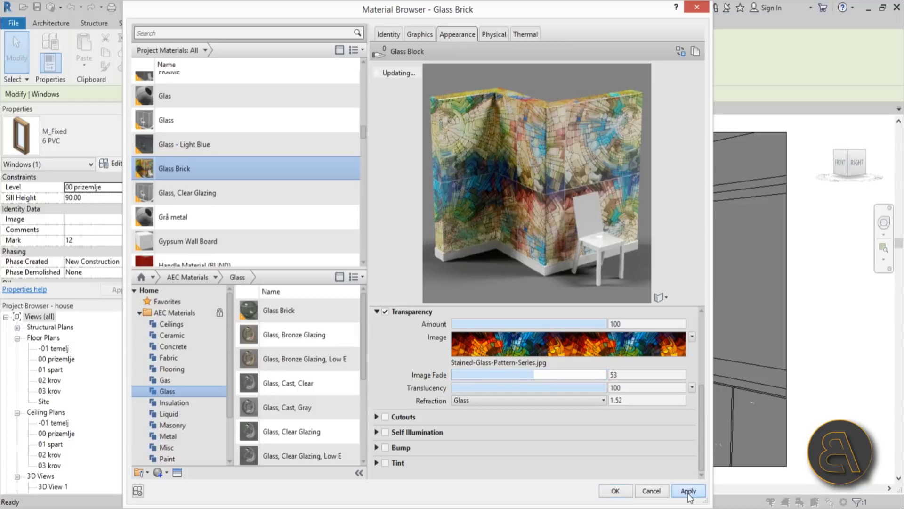
pyautogui.click(621, 491)
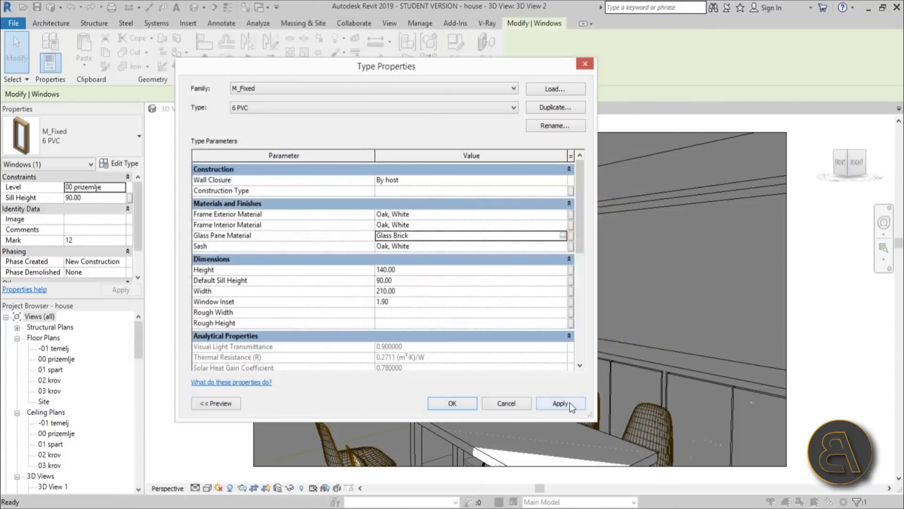
pyautogui.click(570, 402)
pyautogui.click(459, 404)
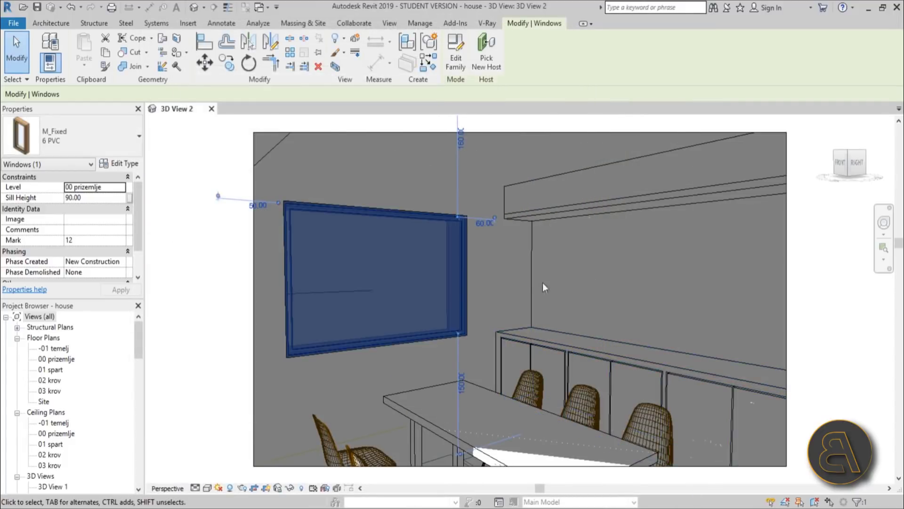
# Preview the stained-glass window in the Ray Trace visual style, and exit the ray trace
pyautogui.click(507, 278)
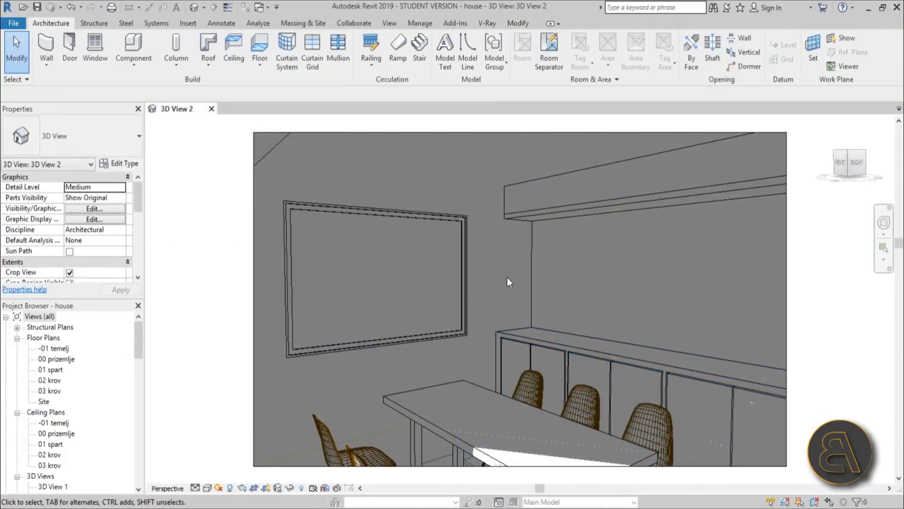
pyautogui.click(461, 257)
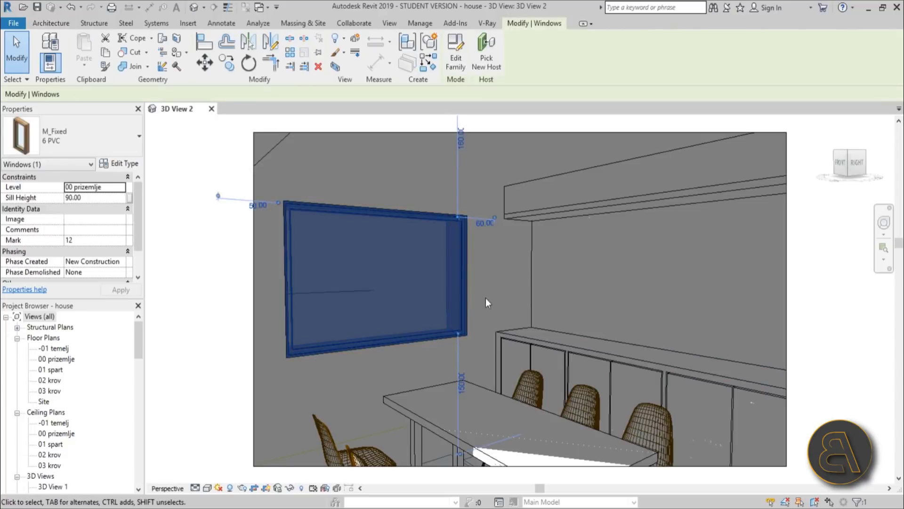
pyautogui.click(498, 278)
pyautogui.moveTo(508, 285); pyautogui.dragTo(496, 280, button='middle')
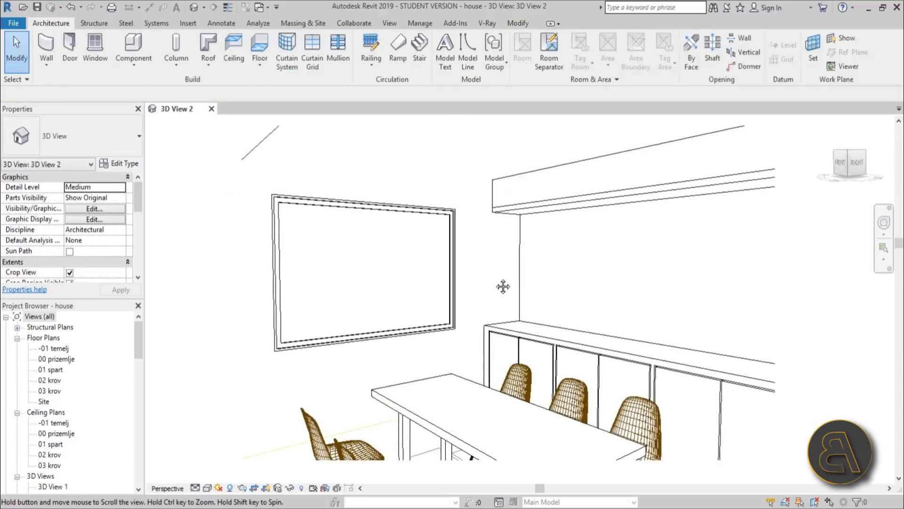
pyautogui.click(207, 488)
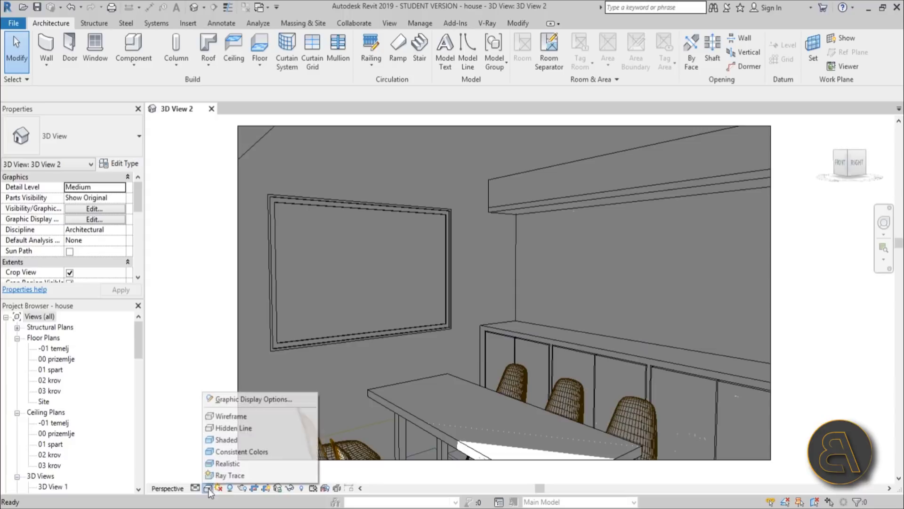
pyautogui.click(233, 477)
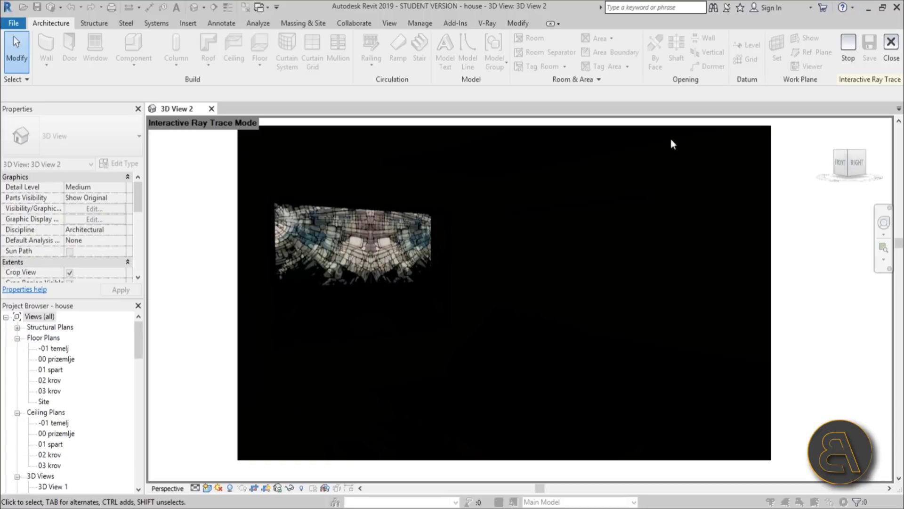
pyautogui.click(891, 52)
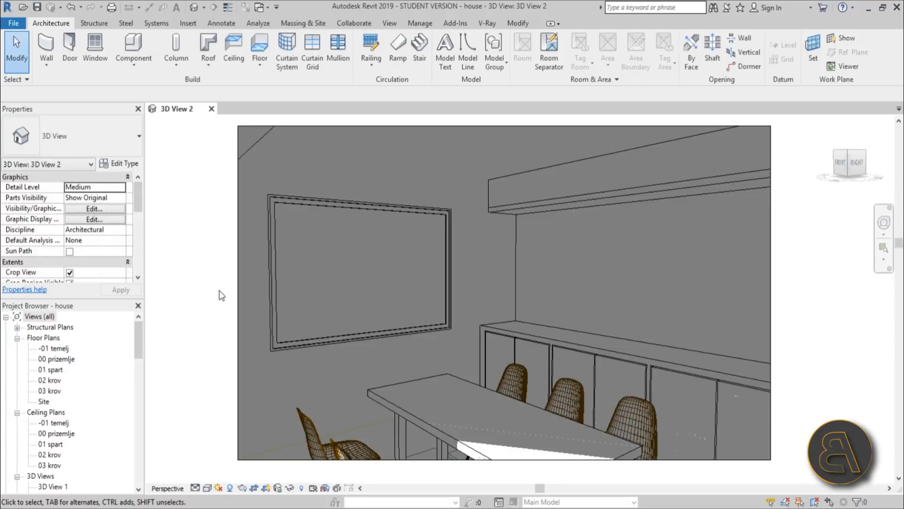
# Set up a rendering of the 3D view with Medium quality and Printer resolution at 150 DPI
pyautogui.press('r')
pyautogui.press('r')
pyautogui.moveTo(82, 12); pyautogui.dragTo(108, 31)
pyautogui.click(128, 79)
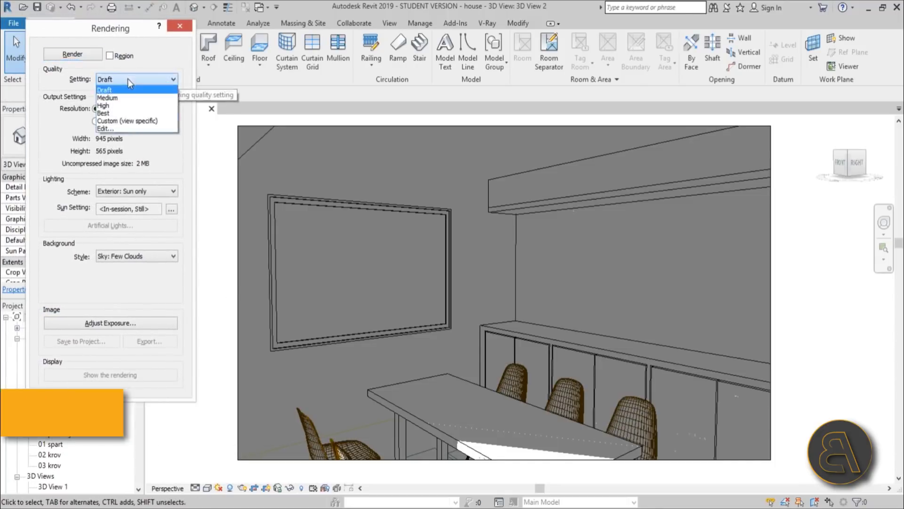
pyautogui.click(116, 97)
pyautogui.click(103, 122)
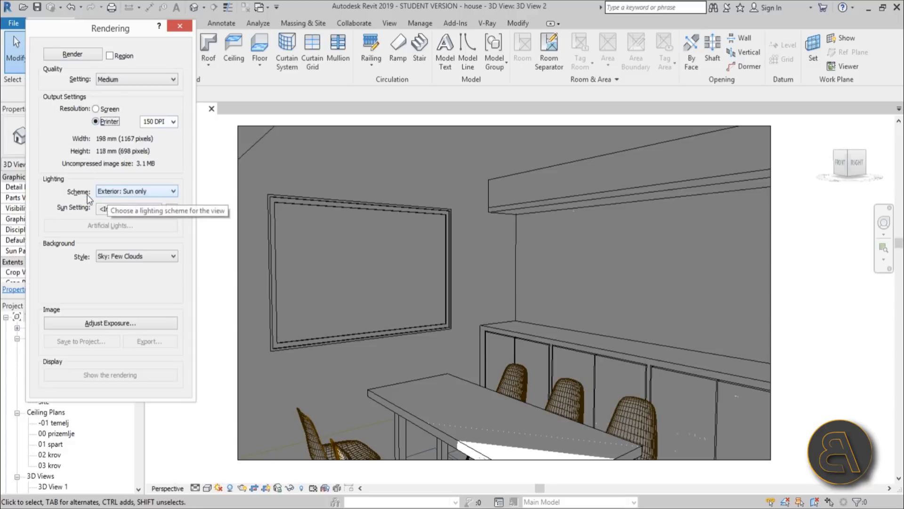
# Keep the in-session sun setting, choose the Interior: Sun only lighting scheme and render the view
pyautogui.click(172, 210)
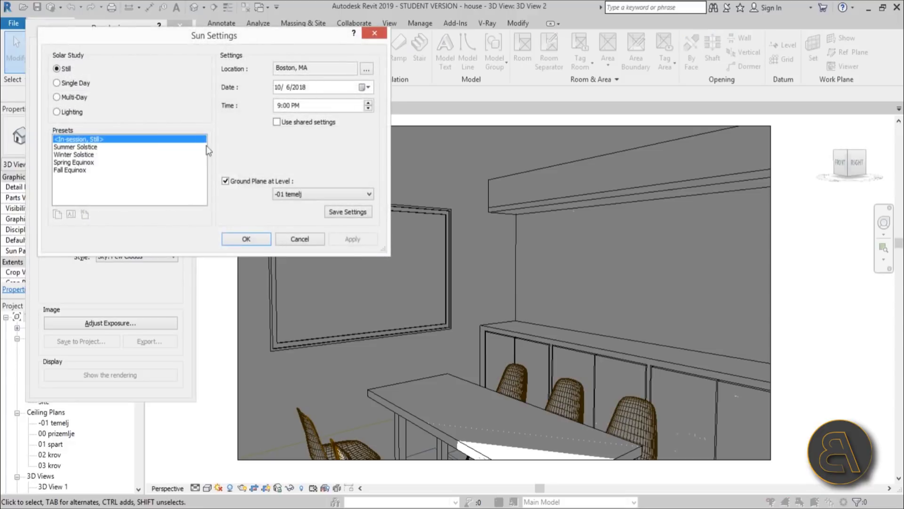
pyautogui.click(238, 239)
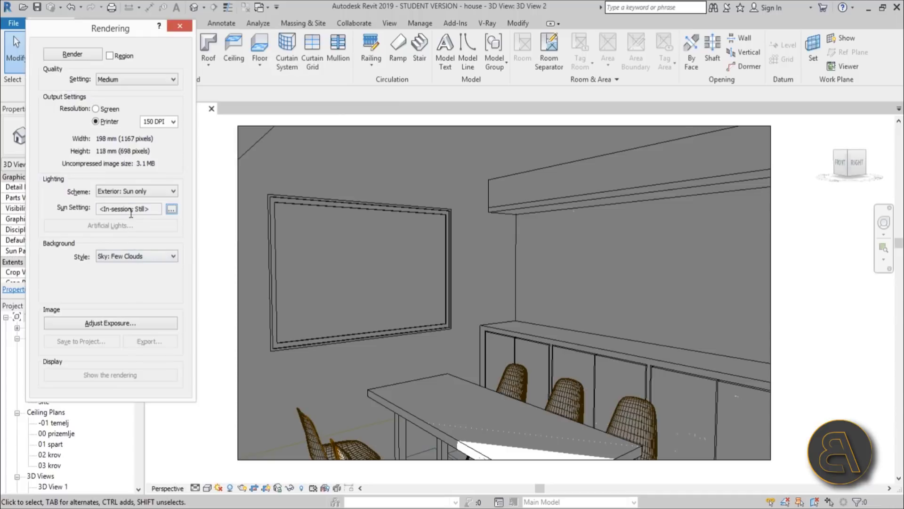
pyautogui.click(108, 193)
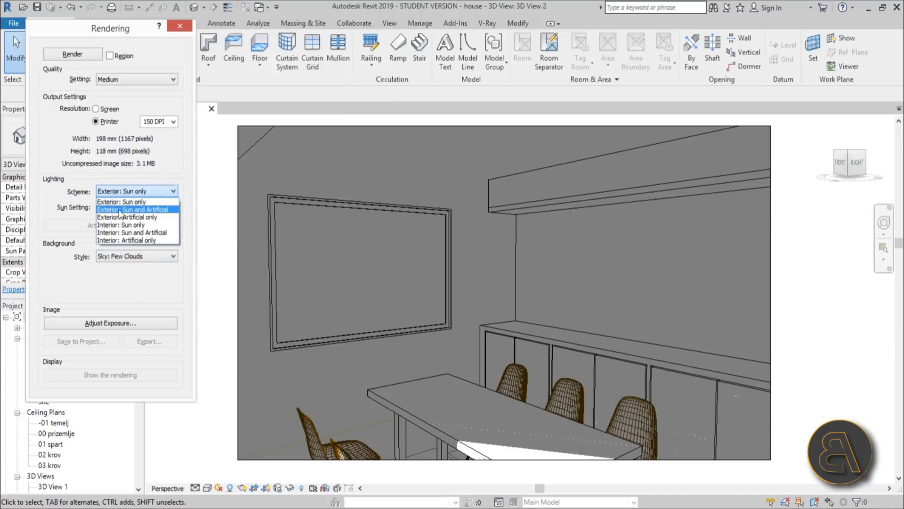
pyautogui.click(127, 226)
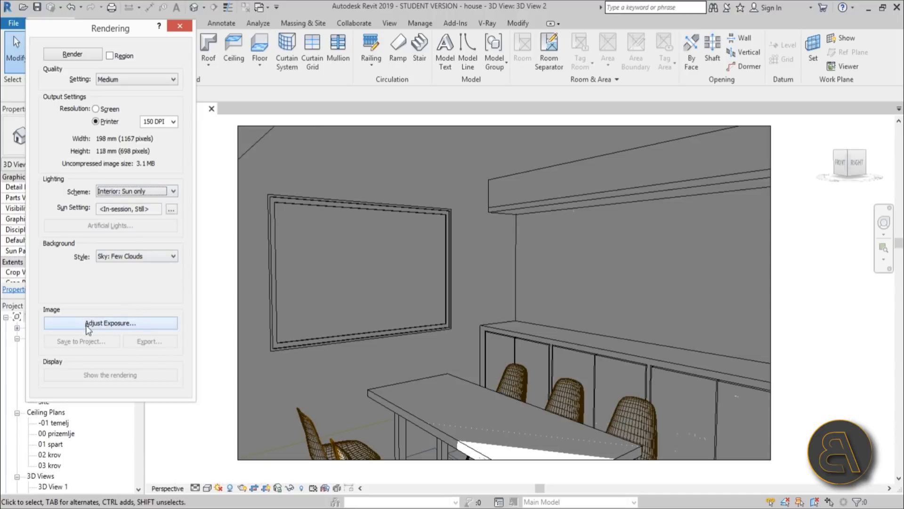
pyautogui.click(90, 54)
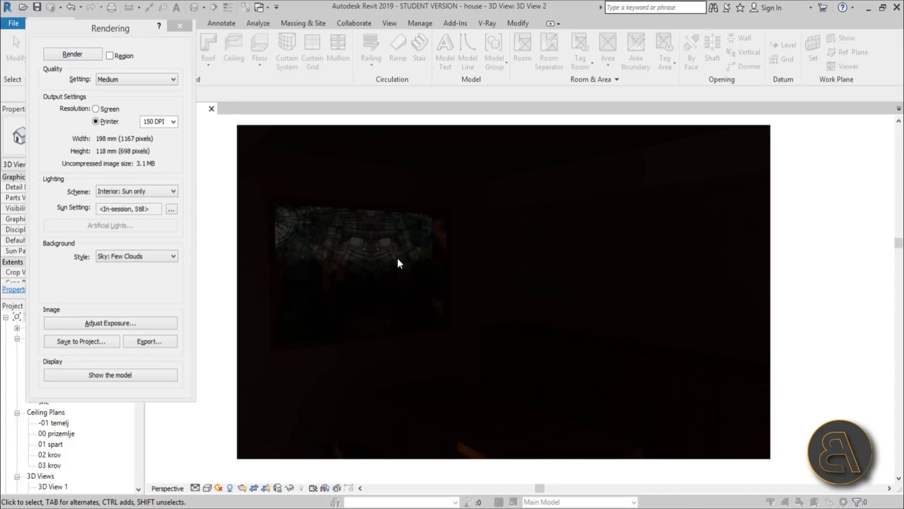
# Brighten the rendered image by lowering its Exposure Value to 3.54
pyautogui.click(111, 323)
pyautogui.moveTo(131, 95); pyautogui.dragTo(159, 91)
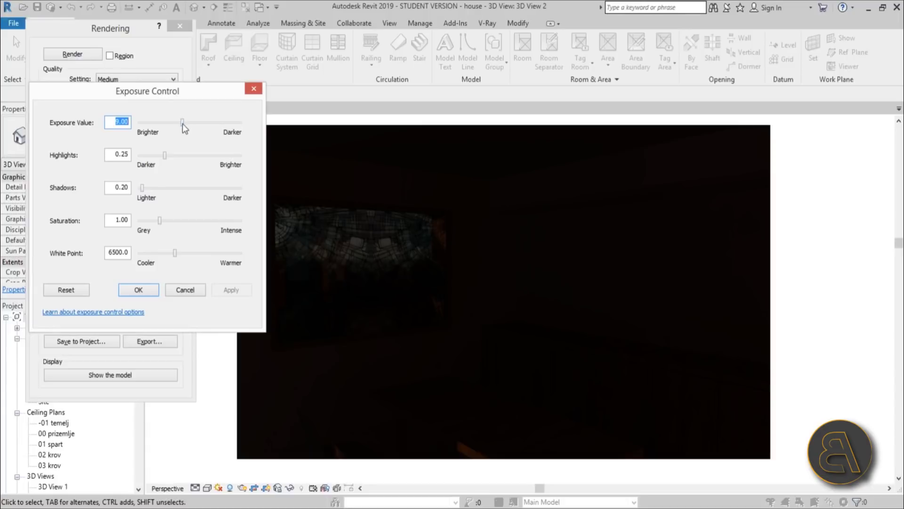
pyautogui.moveTo(182, 124); pyautogui.dragTo(166, 124)
pyautogui.click(230, 289)
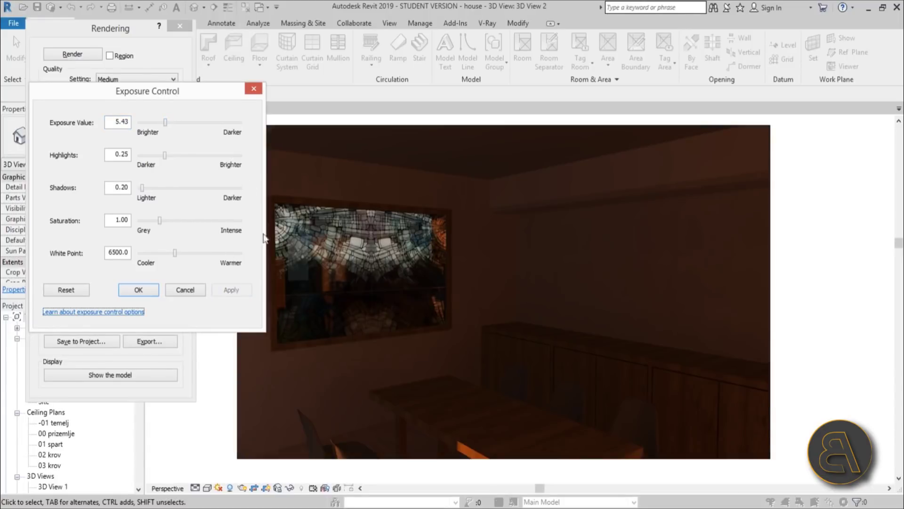
pyautogui.moveTo(165, 123); pyautogui.dragTo(156, 122)
pyautogui.click(231, 290)
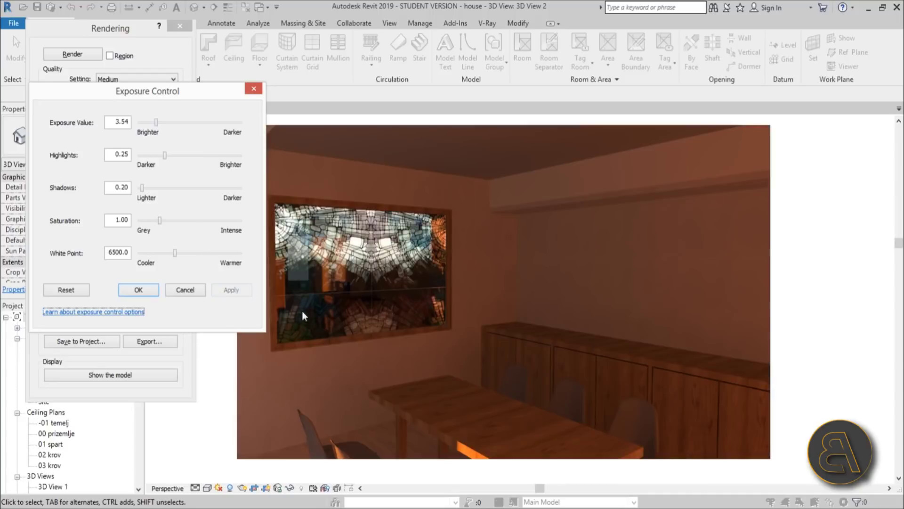
pyautogui.click(141, 291)
# Examine the stained-glass pattern on the rendered window up close, and close the rendering
pyautogui.scroll(5, 344, 293)
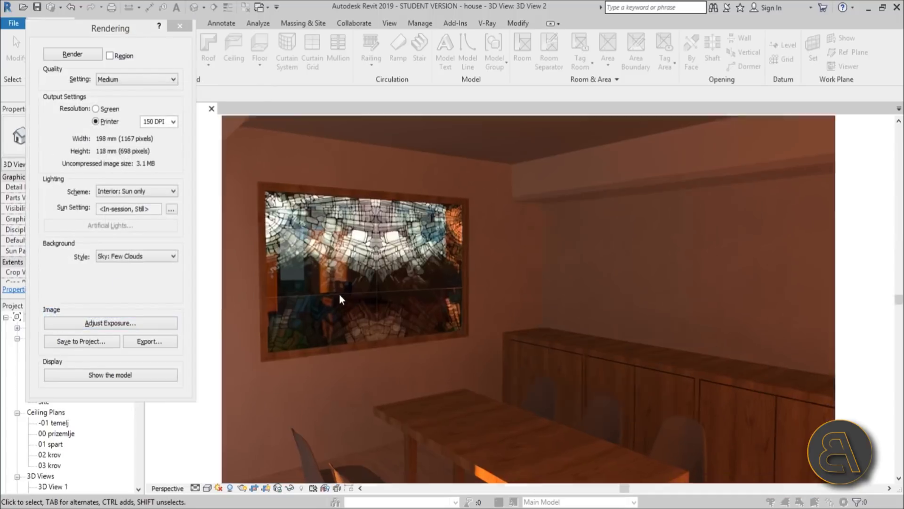
pyautogui.scroll(-4, 479, 279)
pyautogui.moveTo(470, 281); pyautogui.dragTo(433, 262, button='middle')
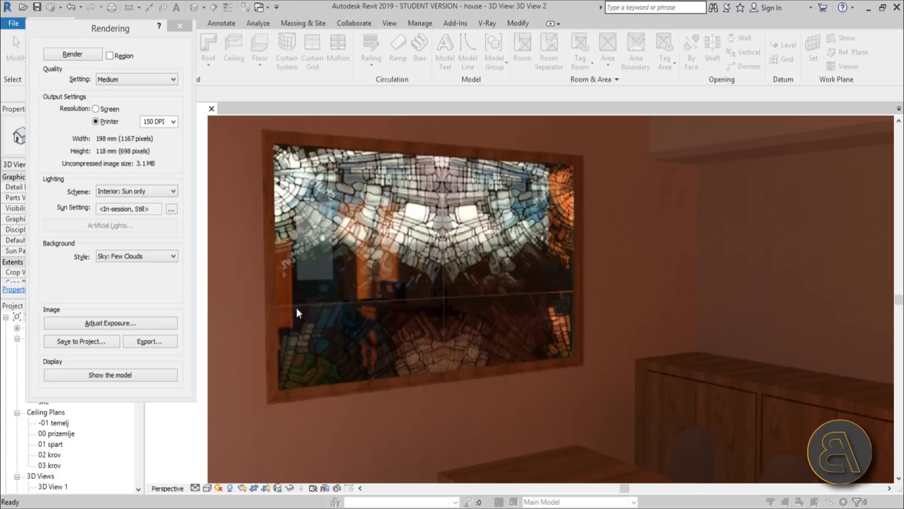
pyautogui.click(181, 26)
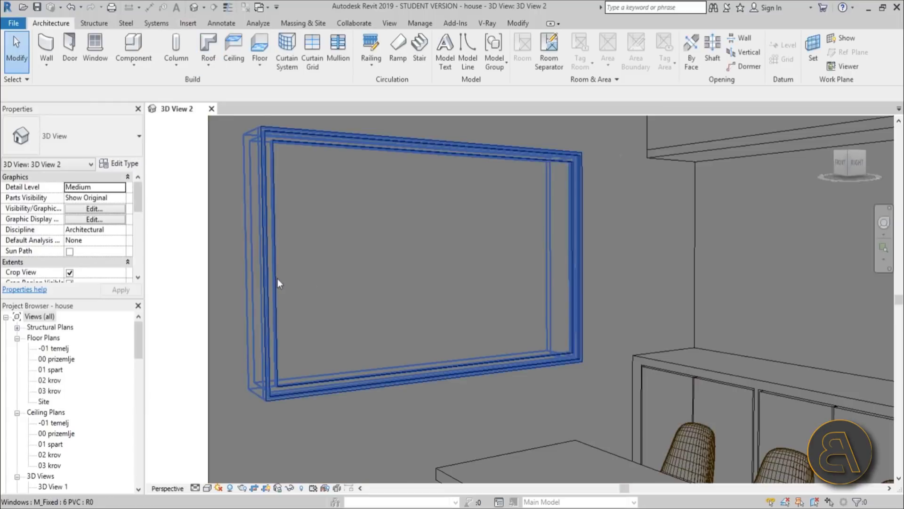
# Edit the 6 PVC window's Glass Pane Material, setting the Glass Brick's transparency Image Fade to 38
pyautogui.click(248, 283)
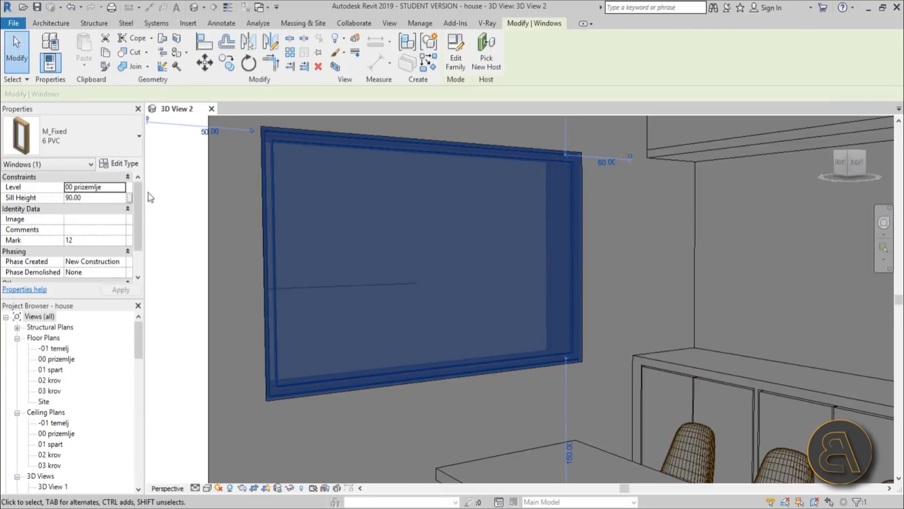
pyautogui.click(126, 165)
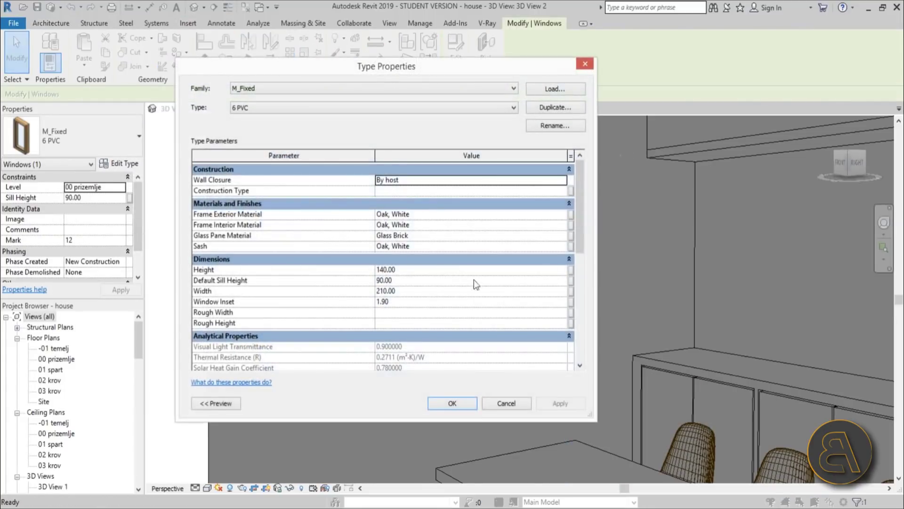
pyautogui.click(543, 235)
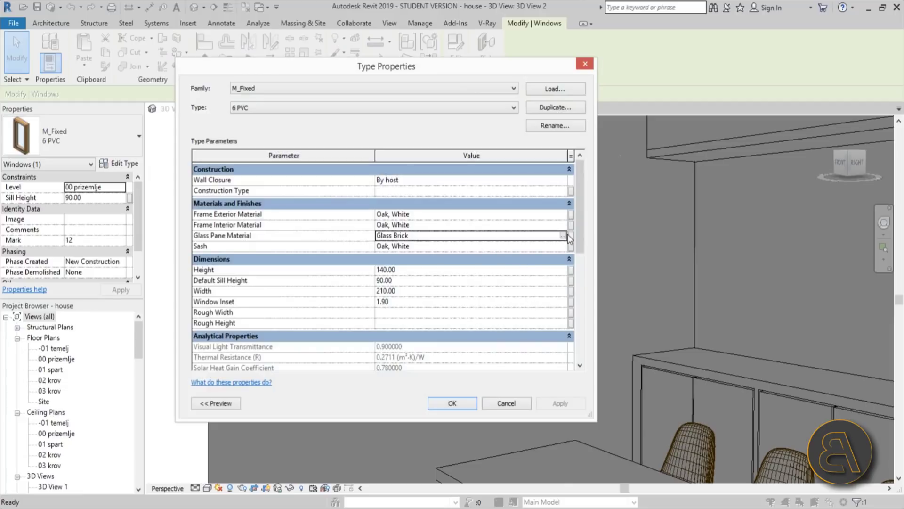
pyautogui.click(563, 235)
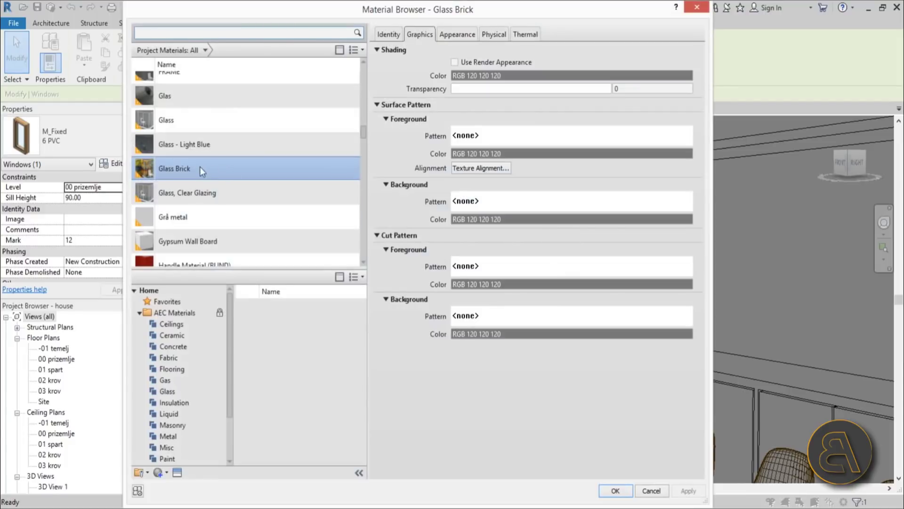
pyautogui.click(459, 33)
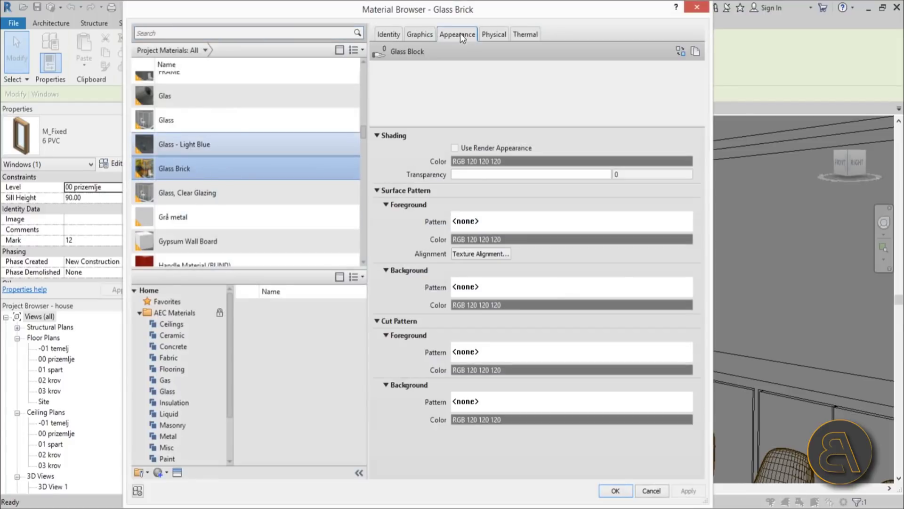
pyautogui.moveTo(550, 123); pyautogui.dragTo(554, 221)
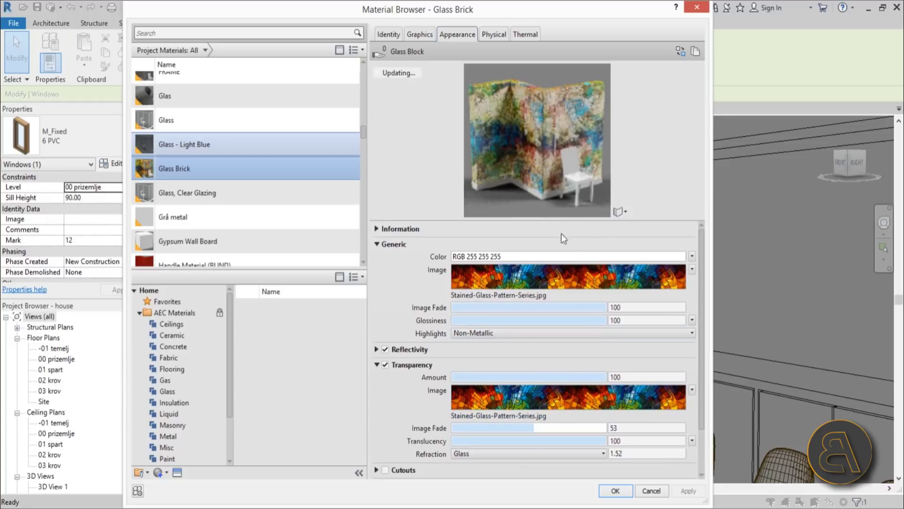
pyautogui.moveTo(536, 429); pyautogui.dragTo(512, 431)
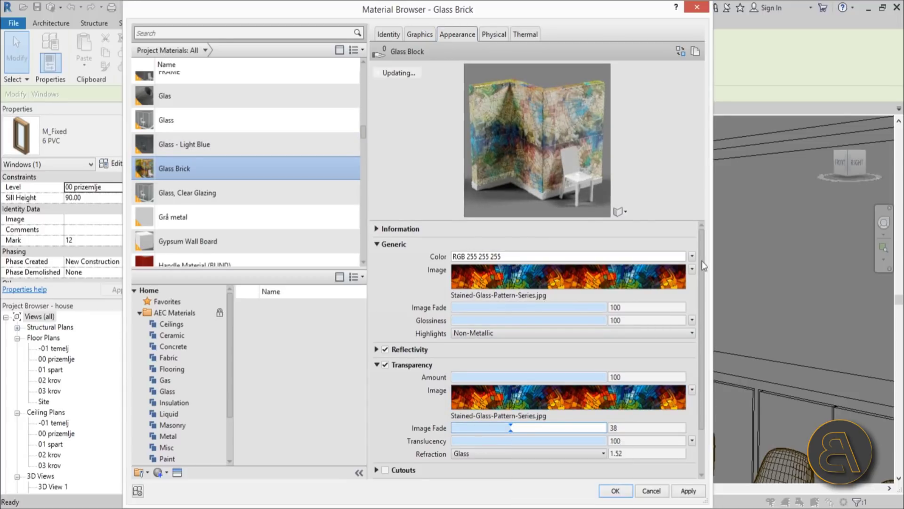
# Edit the Glass Brick's generic image texture, setting its position offset to 105 cm in X and 40 cm in Y
pyautogui.click(692, 269)
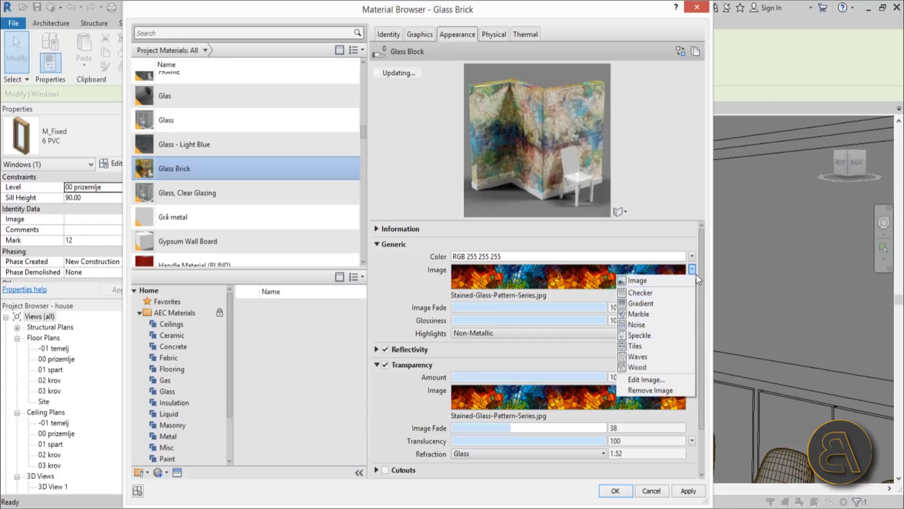
pyautogui.click(693, 271)
pyautogui.click(693, 269)
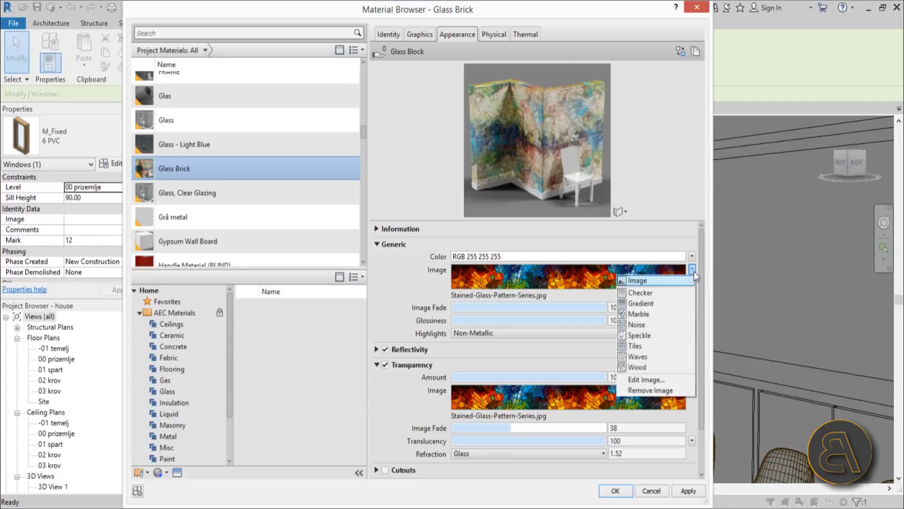
pyautogui.click(629, 377)
pyautogui.click(338, 355)
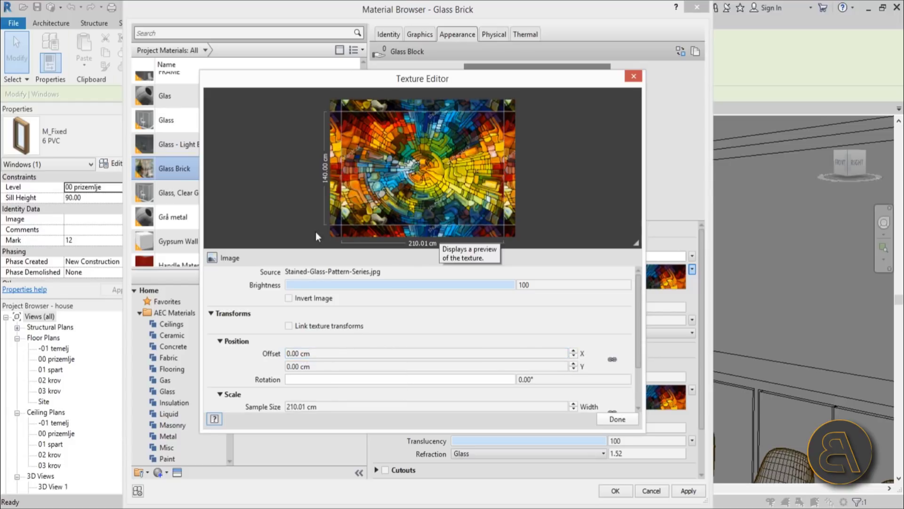
pyautogui.tripleClick(422, 354)
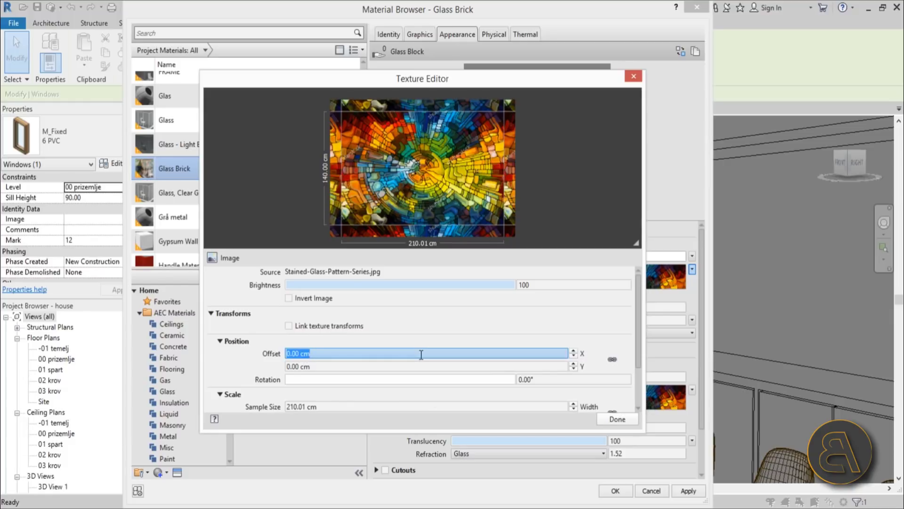
pyautogui.write('105')
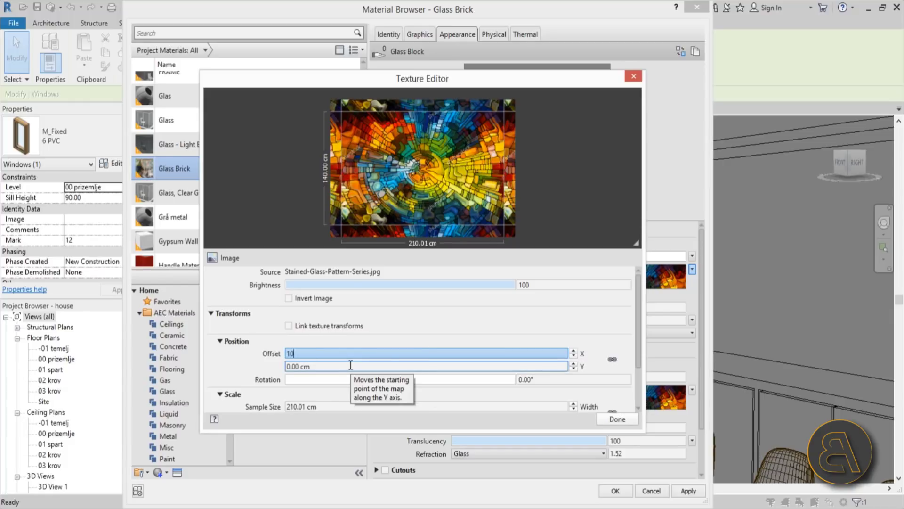
pyautogui.tripleClick(350, 366)
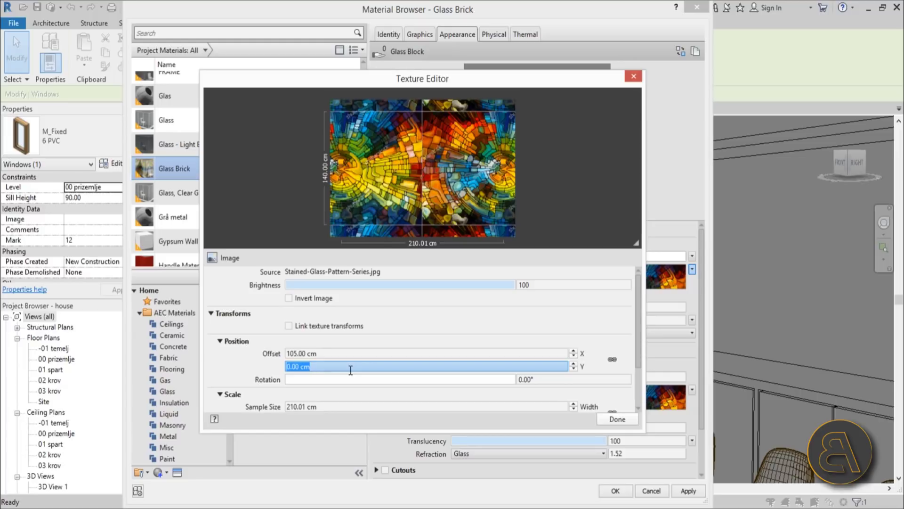
pyautogui.write('40')
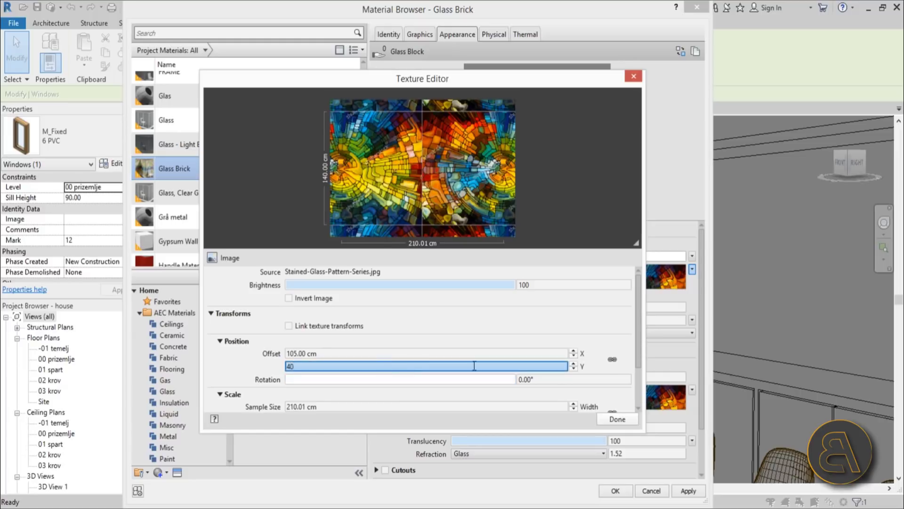
pyautogui.click(605, 371)
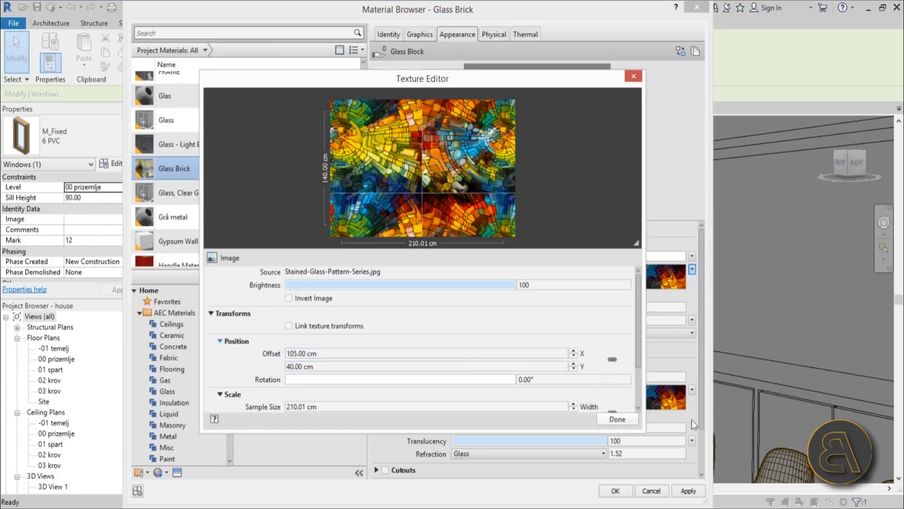
pyautogui.click(619, 423)
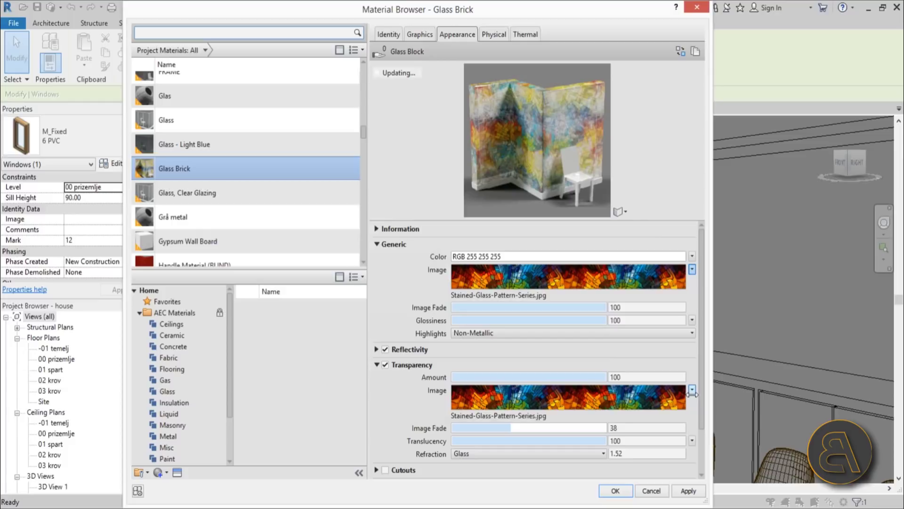
# Edit the Glass Brick's transparency image texture, setting its position offset to 105 cm in X and 40 cm in Y
pyautogui.click(692, 390)
pyautogui.click(646, 500)
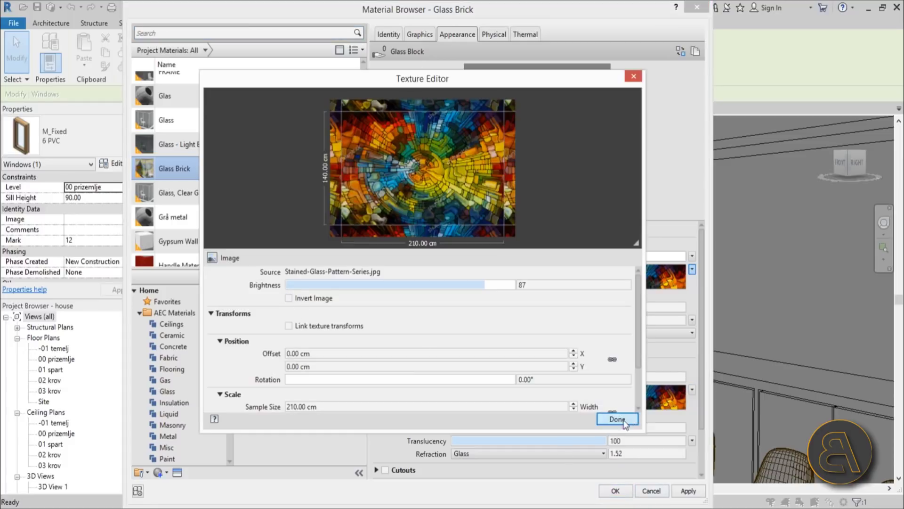
pyautogui.click(401, 353)
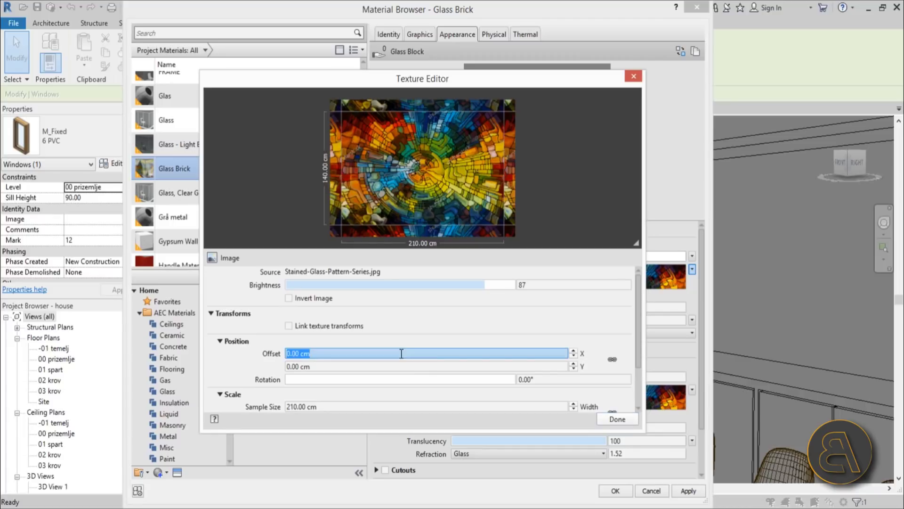
pyautogui.write('105')
pyautogui.click(395, 365)
pyautogui.write('40')
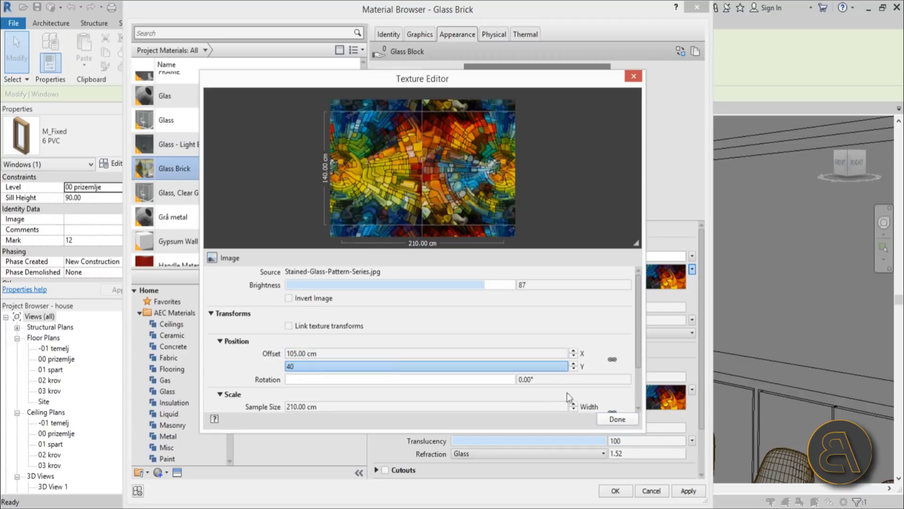
pyautogui.click(616, 418)
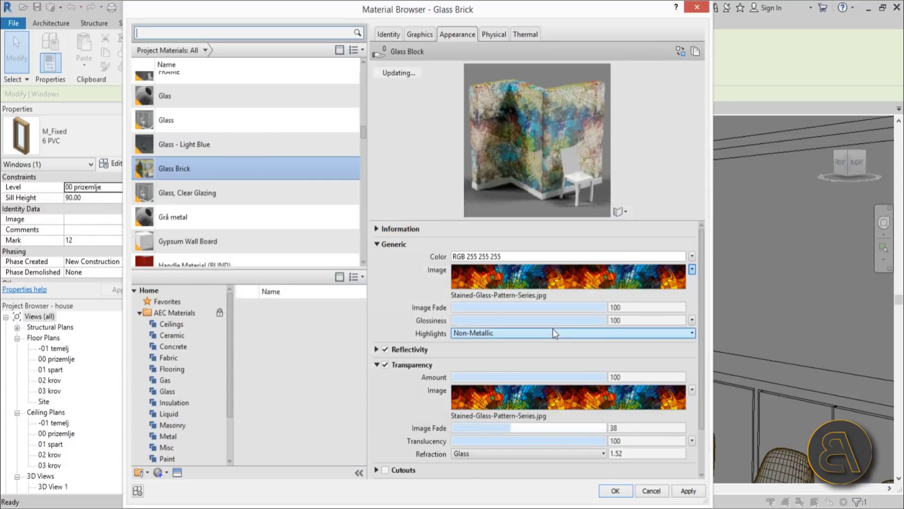
# Apply the Glass Brick material changes, accept the 6 PVC window's type properties, and deselect the window
pyautogui.click(688, 491)
pyautogui.click(613, 490)
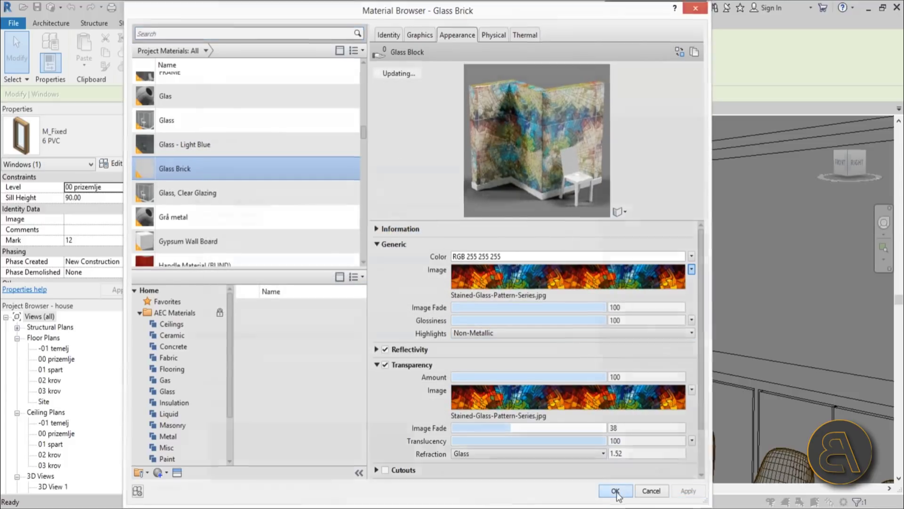
pyautogui.click(559, 404)
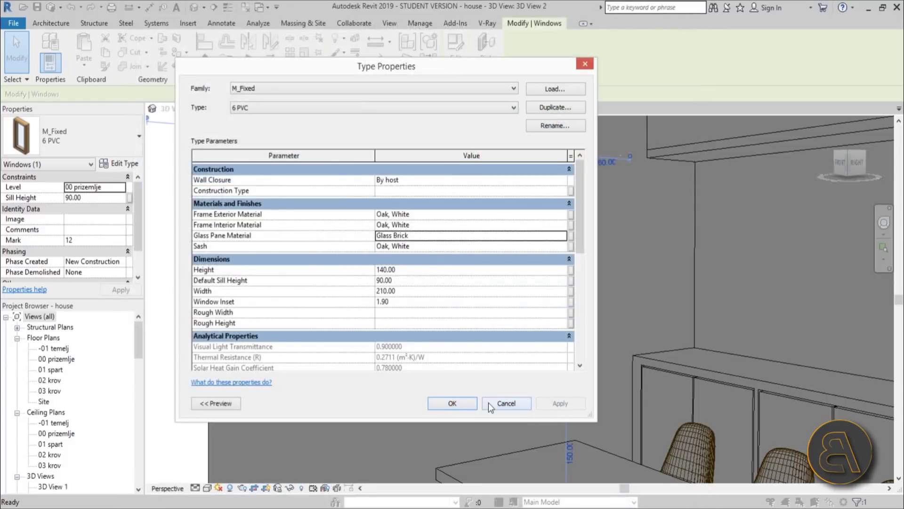
pyautogui.click(463, 402)
pyautogui.press('Escape')
# Render 3D View 2 to check the stained-glass alignment on the window, and close the rendering
pyautogui.scroll(-3, 397, 271)
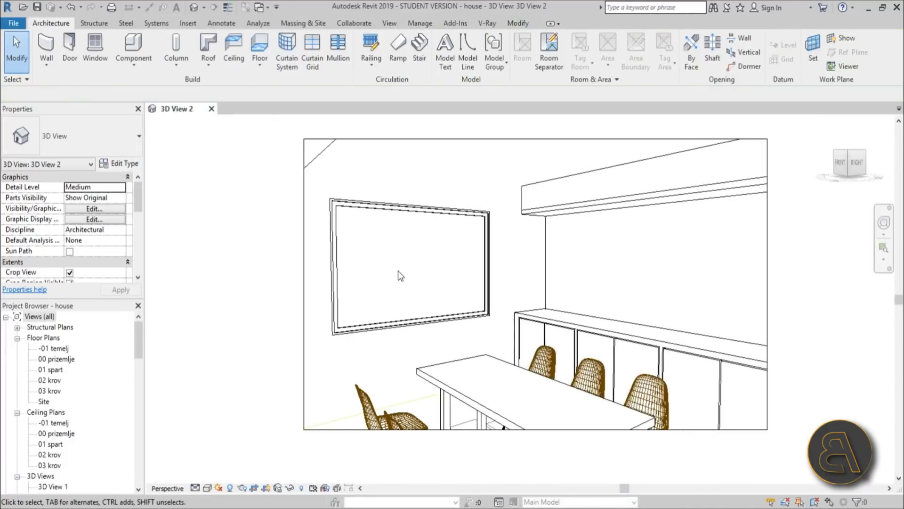
pyautogui.scroll(4, 360, 280)
pyautogui.moveTo(360, 281); pyautogui.dragTo(339, 290, button='middle')
pyautogui.scroll(-2, 344, 287)
pyautogui.press('r')
pyautogui.press('r')
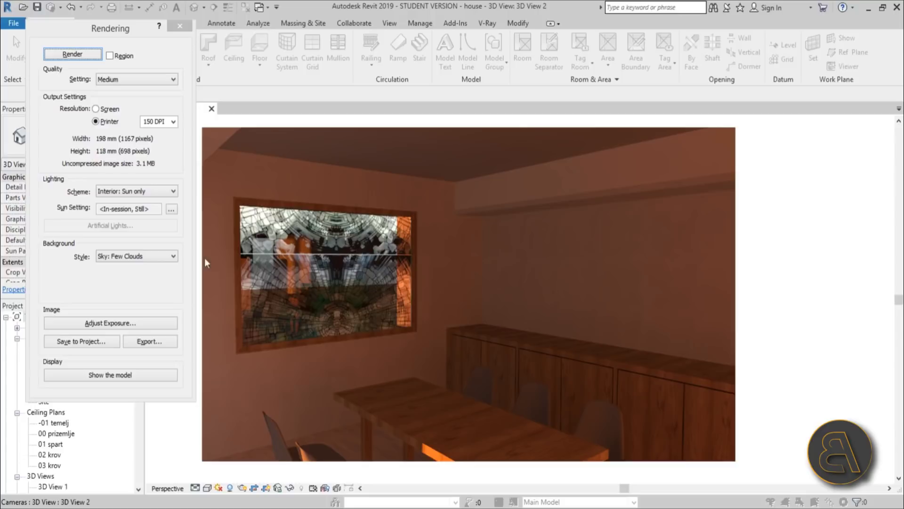
pyautogui.click(184, 26)
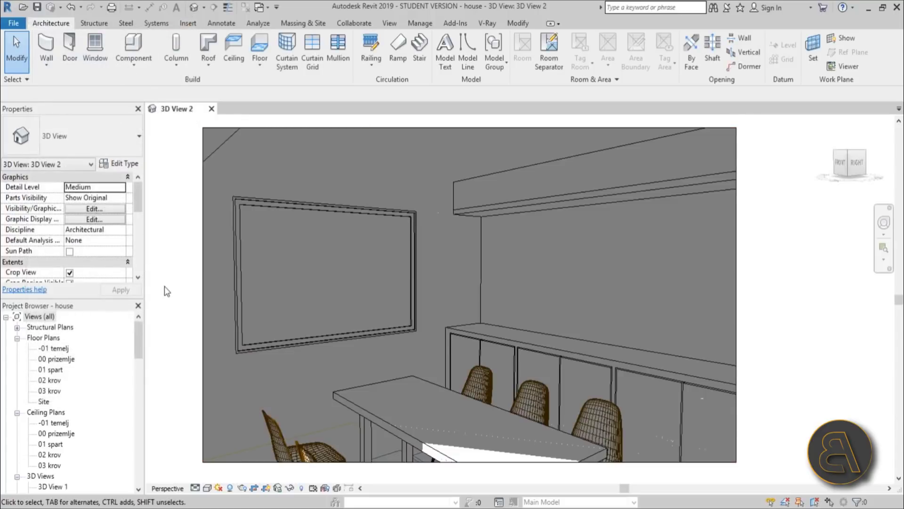
# Reopen the fixed window's Glass Pane Material and set the Glass Brick's generic image Y offset to 80 cm
pyautogui.click(239, 268)
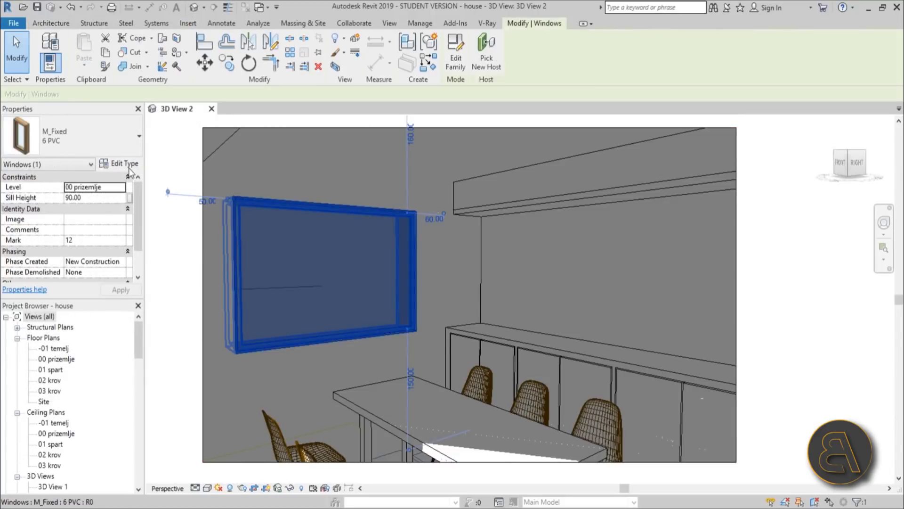
pyautogui.click(129, 168)
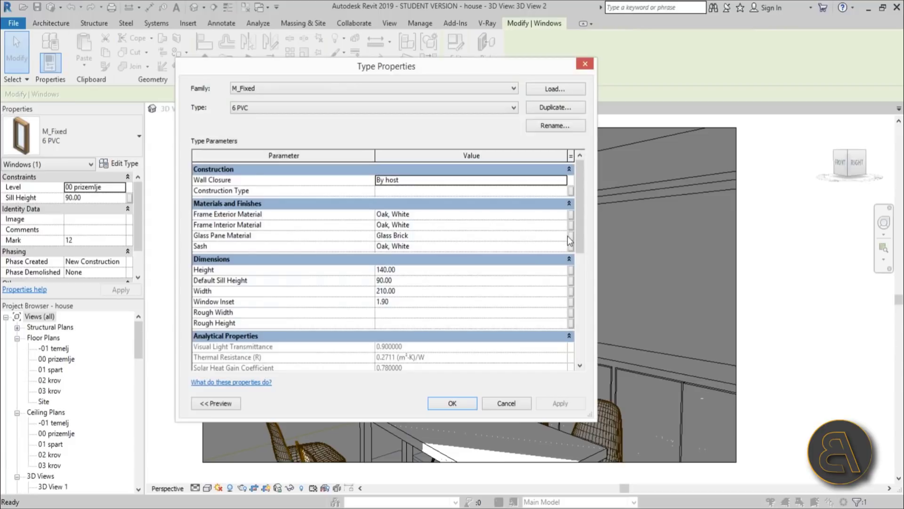
pyautogui.click(569, 235)
pyautogui.click(569, 236)
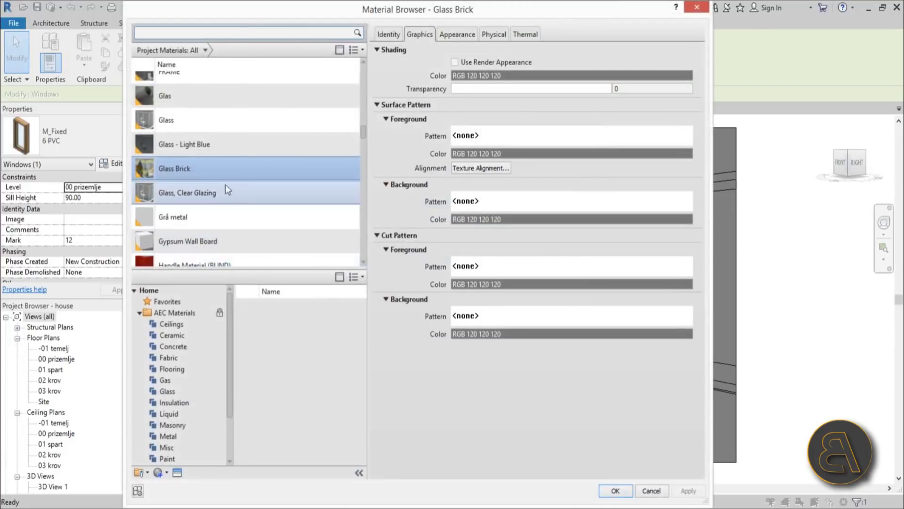
pyautogui.click(461, 34)
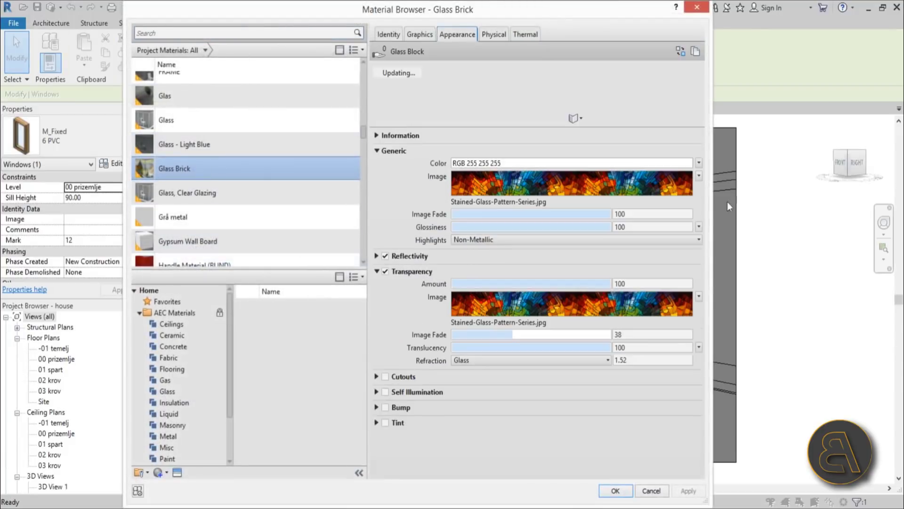
pyautogui.click(699, 177)
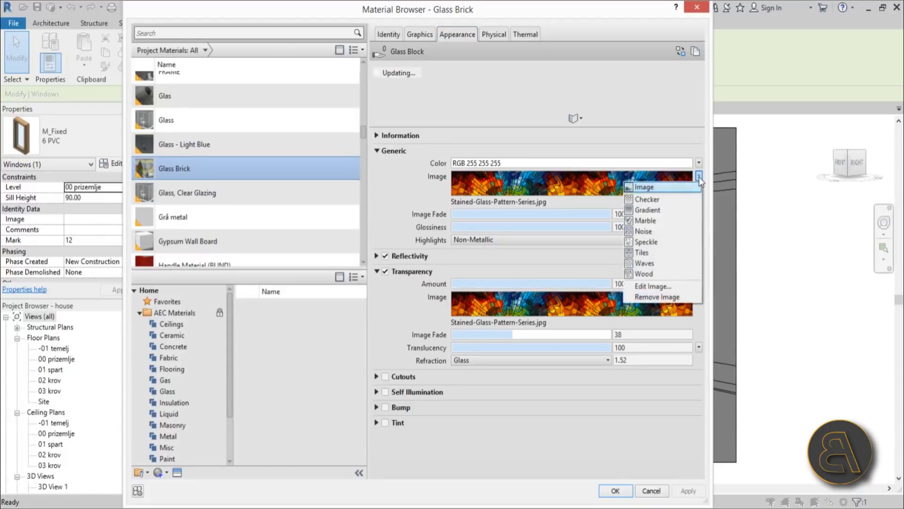
pyautogui.click(655, 286)
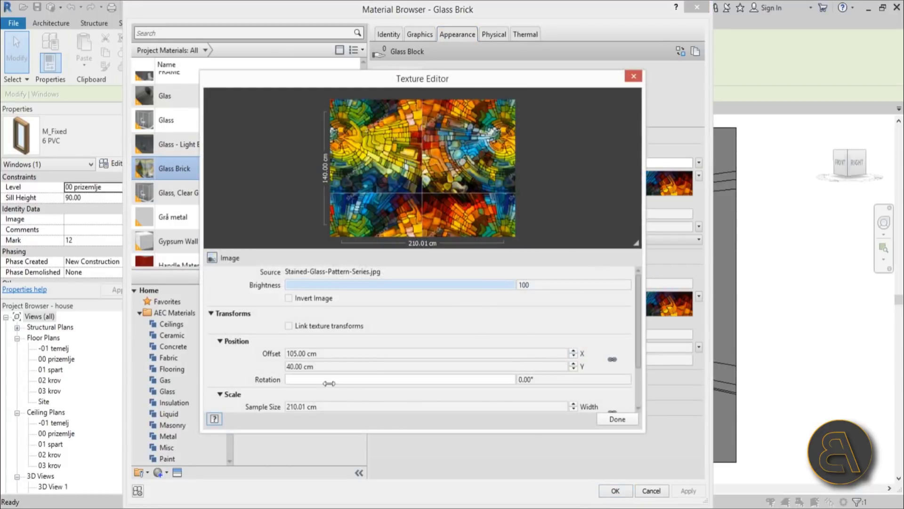
pyautogui.click(320, 367)
pyautogui.write('80')
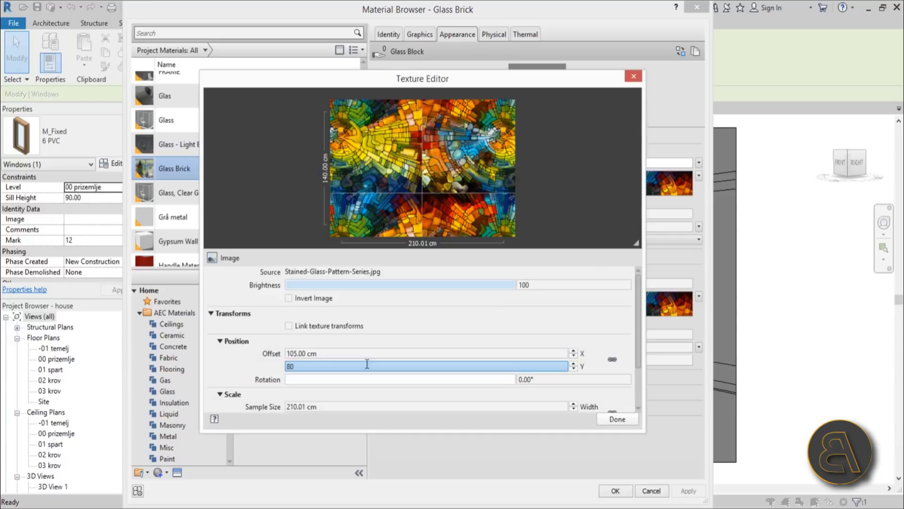
pyautogui.click(626, 420)
# Set the Glass Brick's transparency image Y offset to 80 cm, and apply the changes to the window type
pyautogui.click(699, 297)
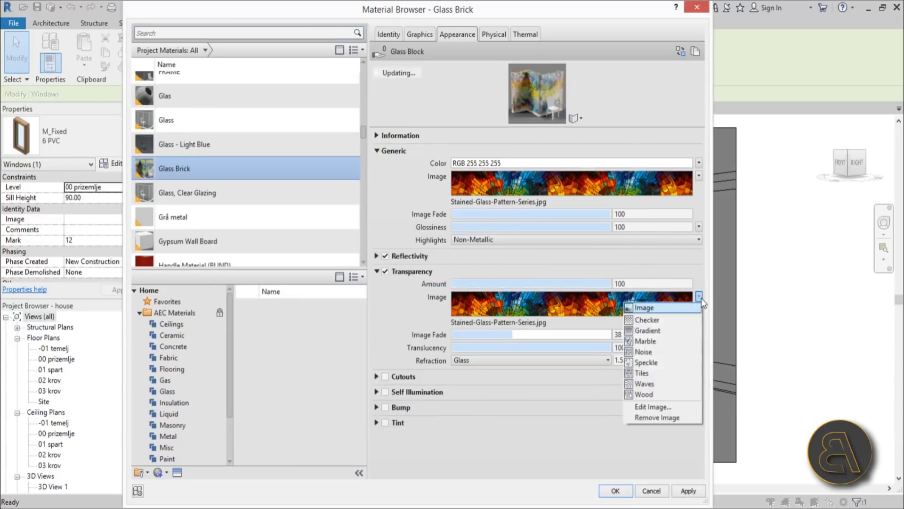
pyautogui.click(653, 406)
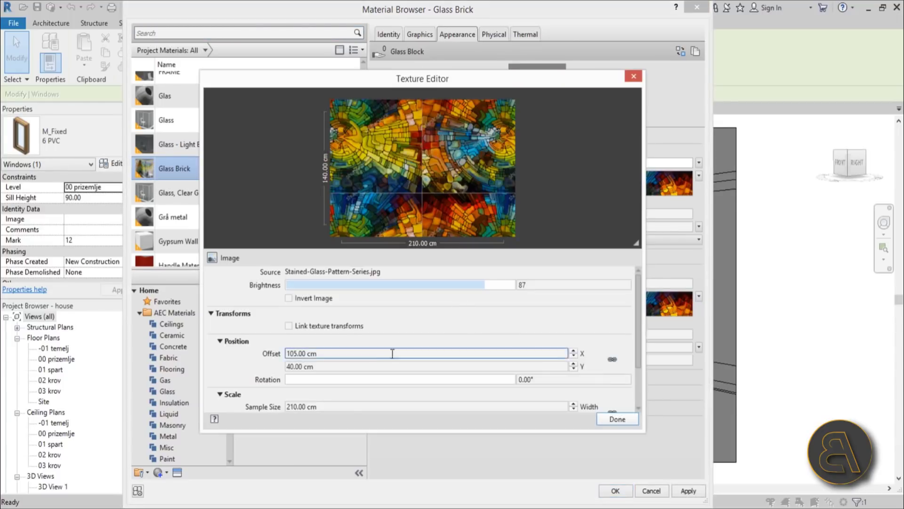
pyautogui.click(373, 366)
pyautogui.write('80')
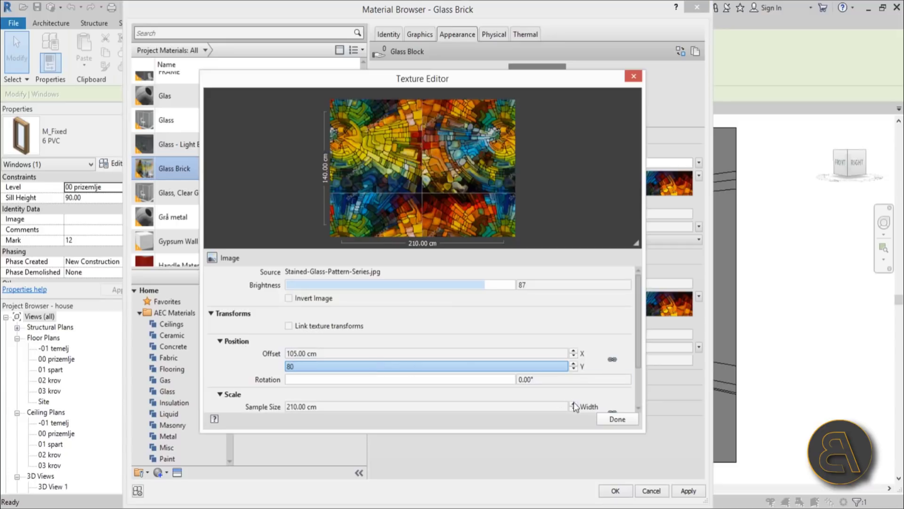
pyautogui.click(611, 418)
pyautogui.click(688, 491)
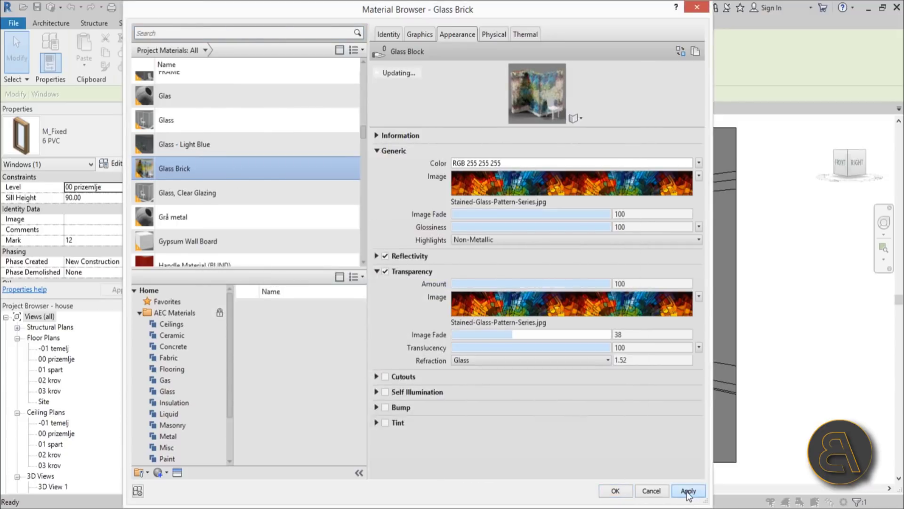
pyautogui.click(616, 490)
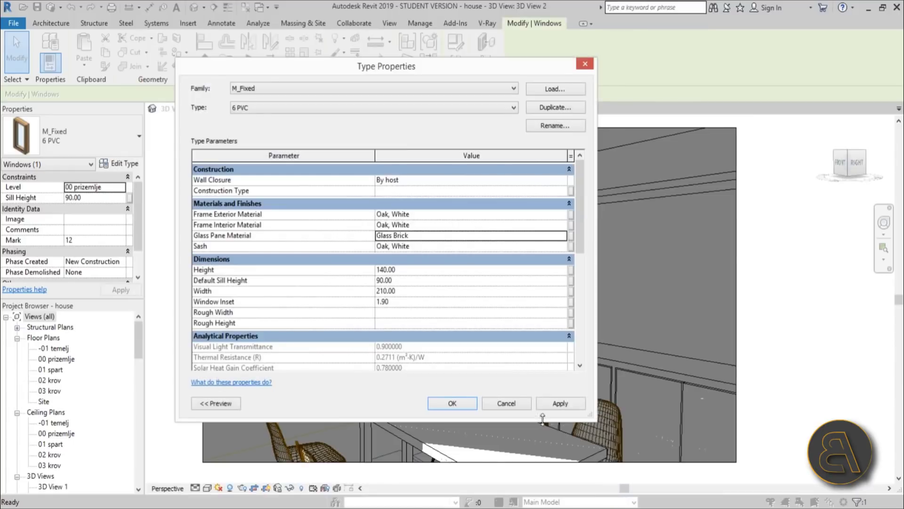
pyautogui.click(453, 403)
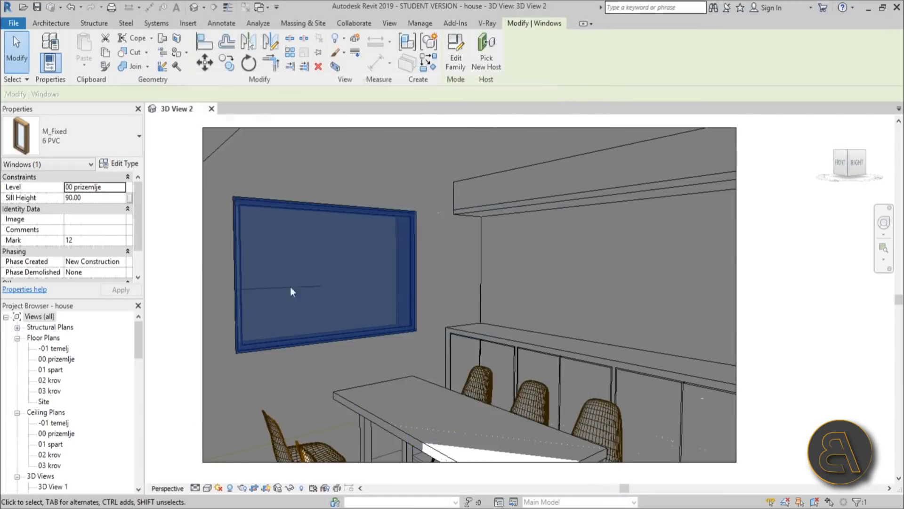
# Deselect the window and render 3D View 2 again with the adjusted stained-glass texture
pyautogui.click(192, 251)
pyautogui.press('r')
pyautogui.press('r')
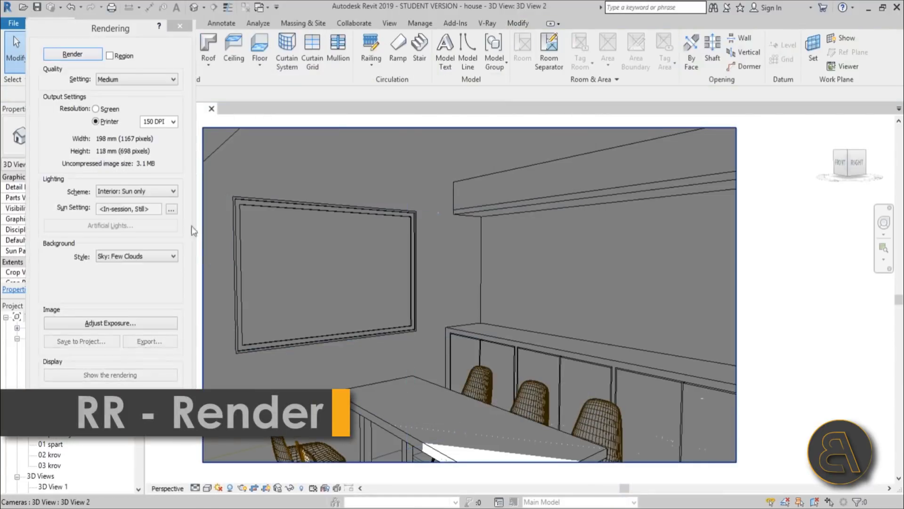
pyautogui.click(66, 55)
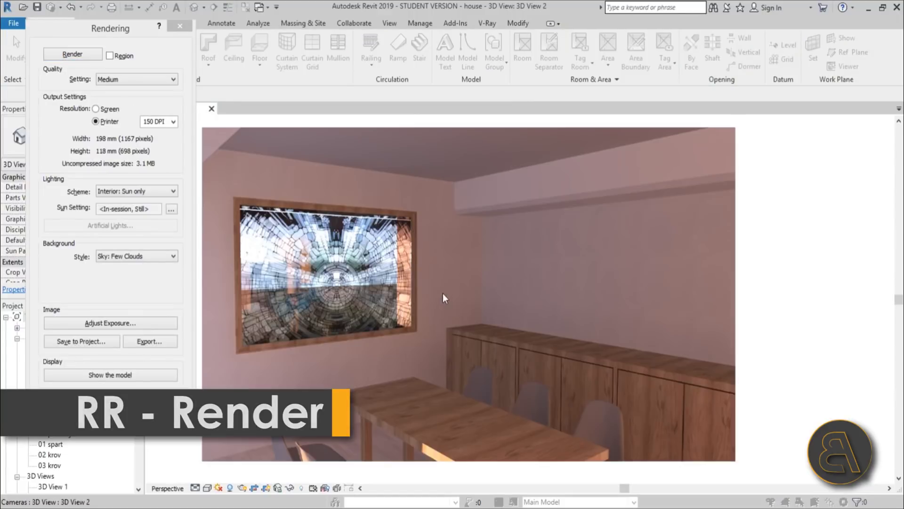